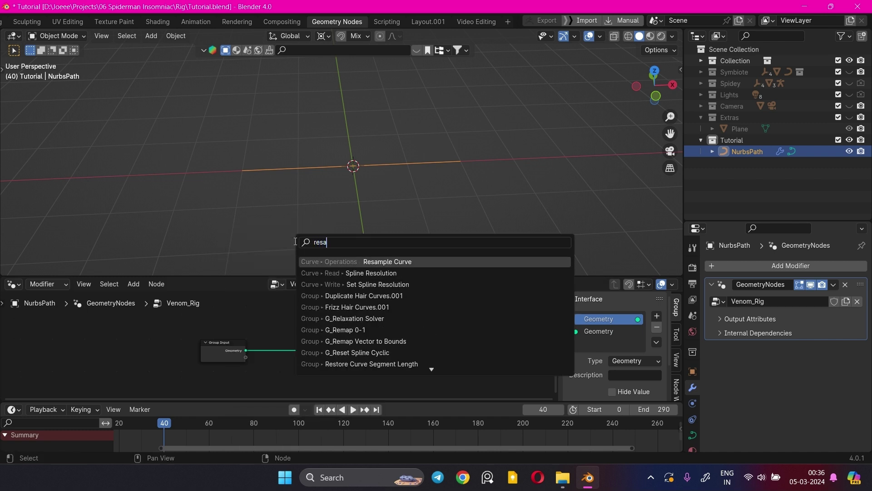
Step: Insert a Resample Curve node between Group Input and Group Output, and enlarge the node editor
left_click(454, 263)
left_click(320, 334)
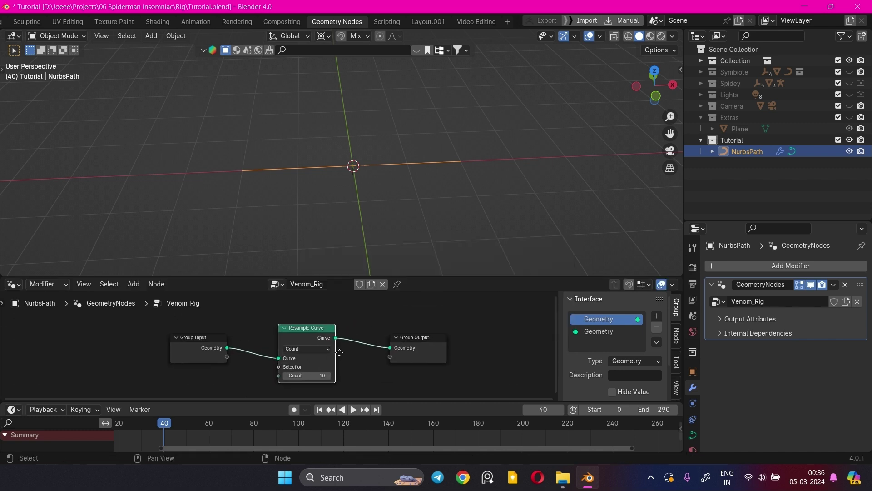
left_click_drag(347, 276, 347, 231)
Step: Insert a Duplicate Hair Curves node between Resample Curve and Group Output, and widen the new node
middle_click_drag(348, 315, 331, 312)
key("shift+a")
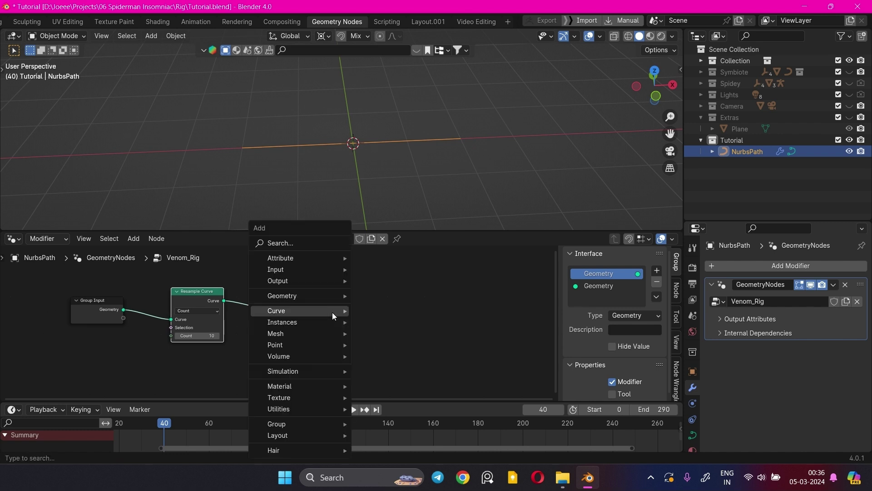
left_click(317, 243)
type("duplicate")
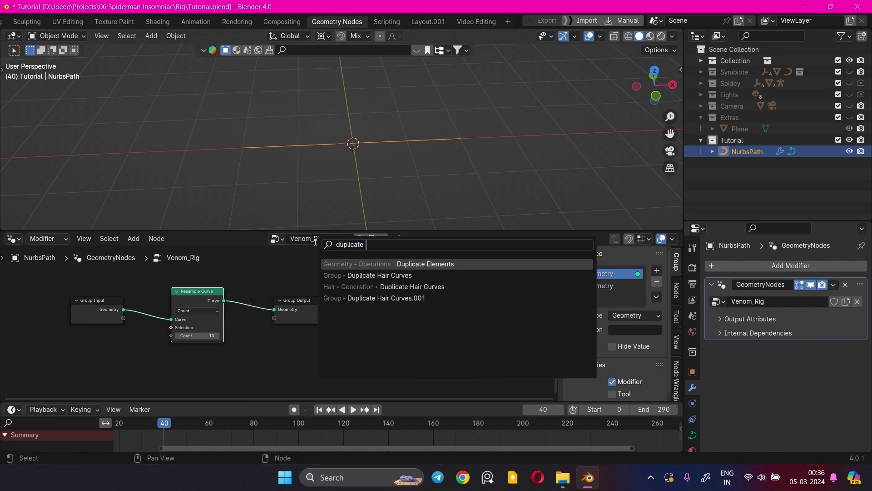
left_click(331, 275)
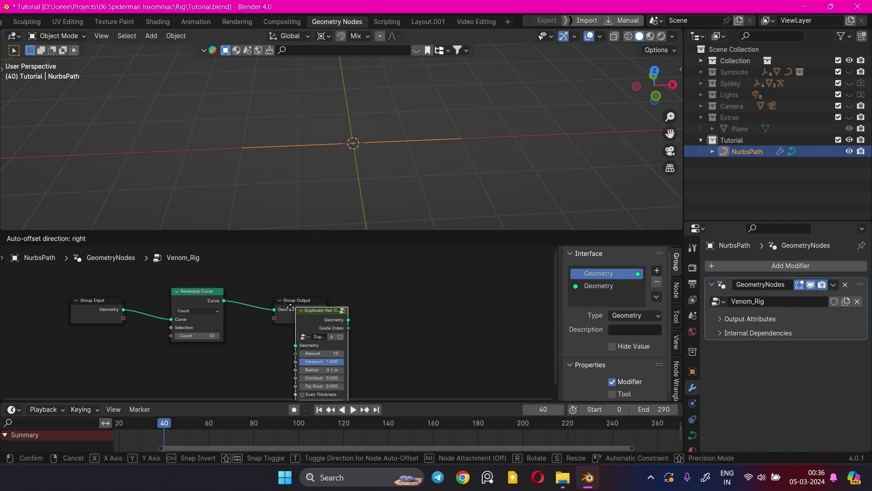
left_click(260, 282)
scroll(299, 269, "up", 4)
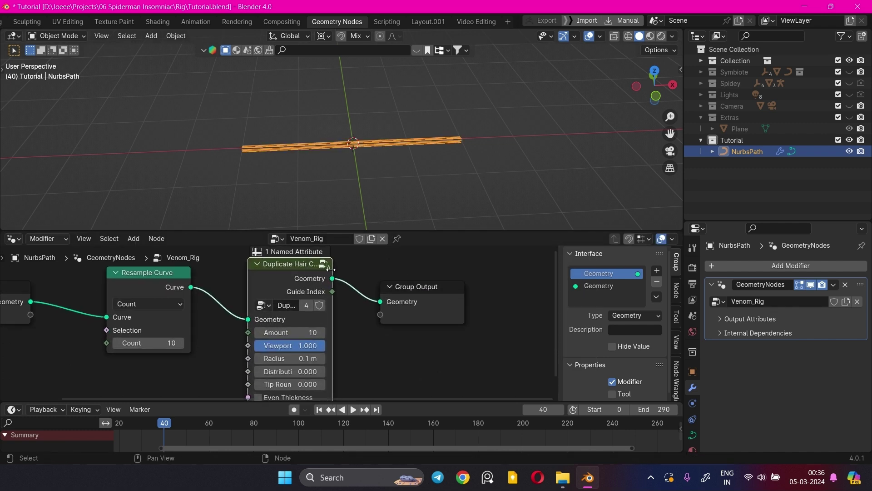
left_click_drag(331, 269, 369, 269)
Step: Set the Amount of the Duplicate Hair Curves node to 5
middle_click_drag(336, 164, 376, 159)
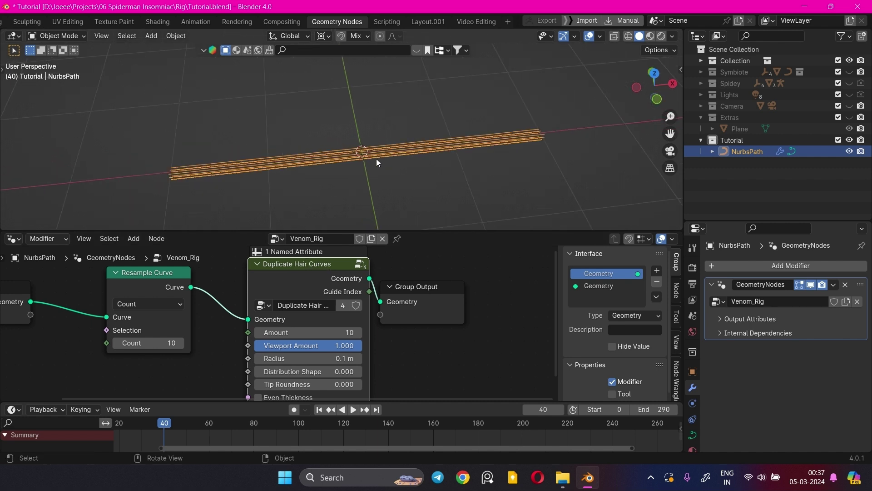
scroll(443, 302, "down", 1)
left_click_drag(311, 331, 305, 331)
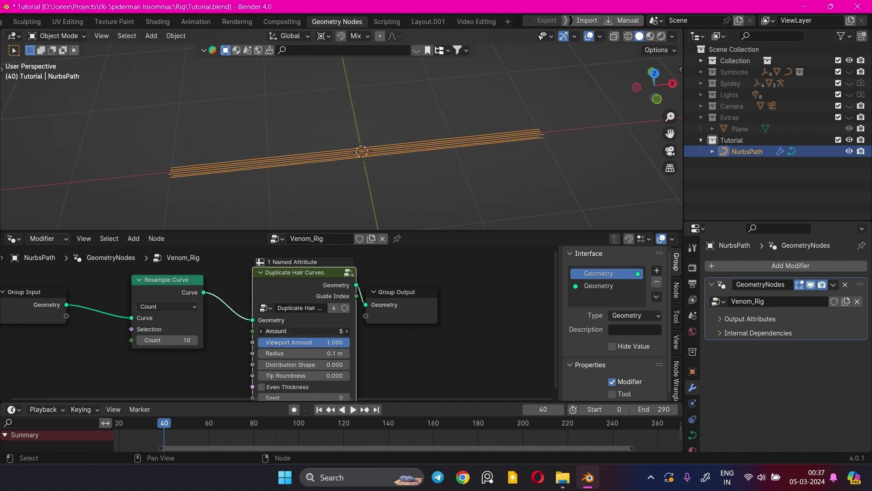
Step: Make room before Group Output and insert a Frizz Hair Curves node after Duplicate Hair Curves
scroll(414, 324, "down", 3)
middle_click_drag(414, 324, 353, 326)
left_click_drag(341, 318, 492, 318)
key("shift+a")
type("hai4r")
key("BackSpace")
key("BackSpace")
key("BackSpace")
key("BackSpace")
key("BackSpace")
type("friz")
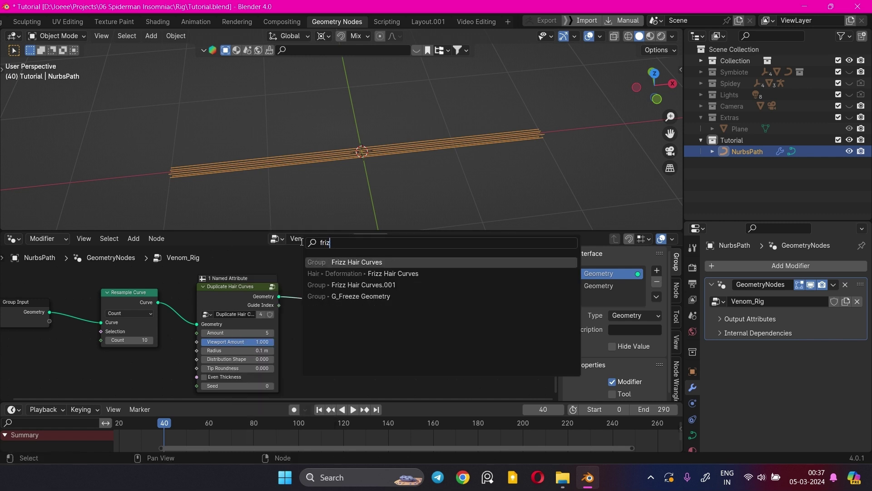
key("Return")
left_click(394, 313)
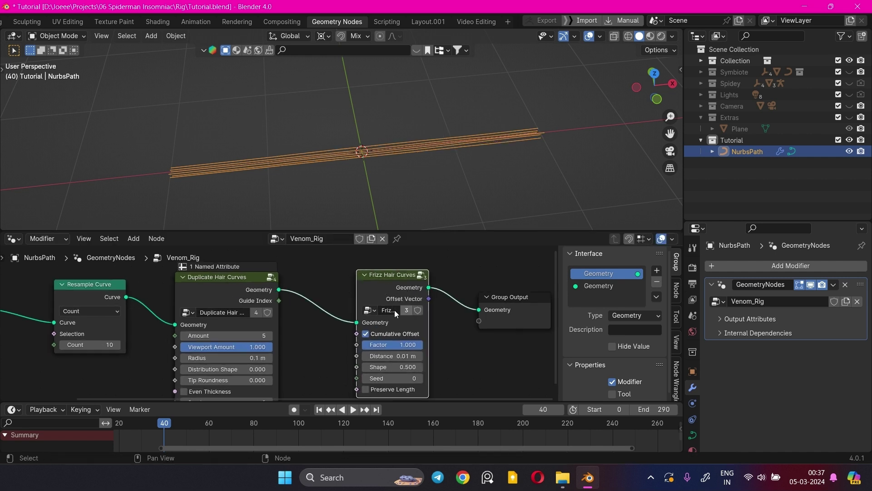
Step: Set the Frizz Hair Curves distance to 0.31 m and the Duplicate Hair Curves amount to 6
scroll(384, 299, "up", 2)
mouse_move(371, 331)
left_mouse_down()
mouse_move(409, 331)
mouse_move(376, 332)
mouse_move(386, 331)
left_mouse_up()
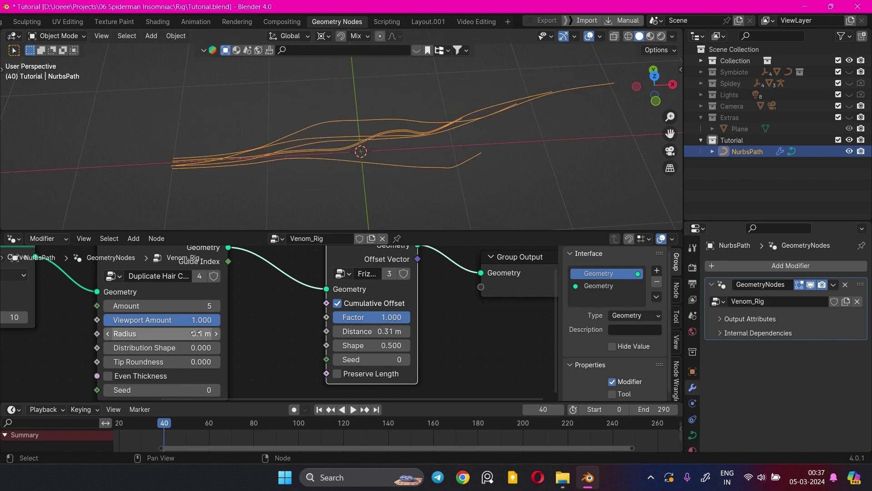
left_click(216, 306)
Step: Try a Frizz Hair Curves shape of 0 while inspecting the strands, and set it to 0.3
middle_click_drag(400, 119, 377, 218)
left_click_drag(372, 346, 348, 346)
middle_click_drag(380, 157, 350, 127)
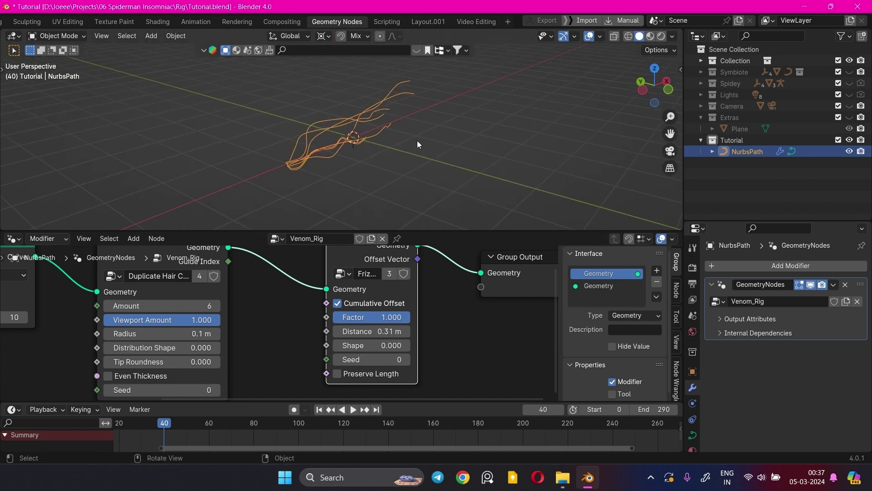
middle_click_drag(420, 144, 400, 136)
left_click_drag(363, 345, 380, 345)
Step: Move Group Output further along and insert a Trim Curve node between Frizz Hair Curves and Group Output
scroll(481, 328, "down", 2)
middle_click_drag(502, 329, 405, 320)
left_click_drag(402, 289, 488, 282)
middle_click_drag(455, 298, 413, 355)
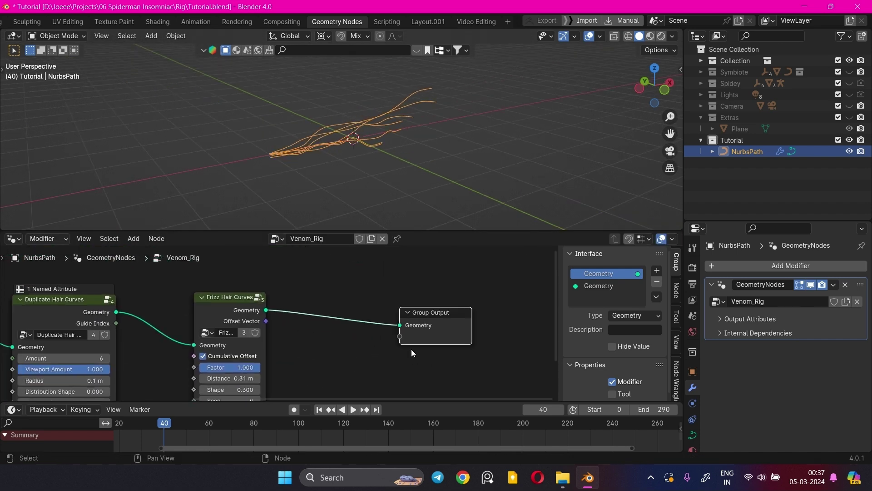
key("shift+a")
left_click(339, 246)
type("trim")
left_click(444, 266)
left_click(344, 293)
right_click(359, 298)
left_click(265, 277)
Step: Expose the Trim Curve node's End value as a group input and rename that input Trim
scroll(266, 276, "up", 1)
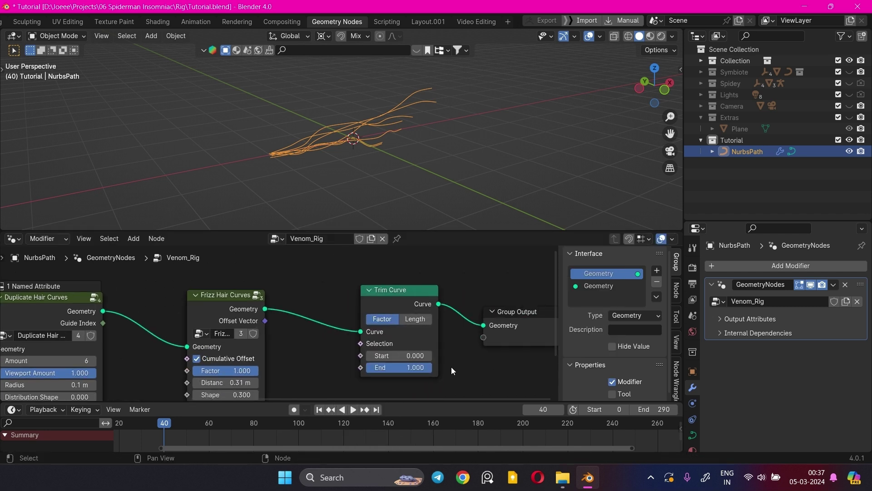
mouse_move(420, 369)
left_mouse_down()
mouse_move(352, 369)
mouse_move(422, 369)
left_mouse_up()
scroll(319, 334, "down", 5)
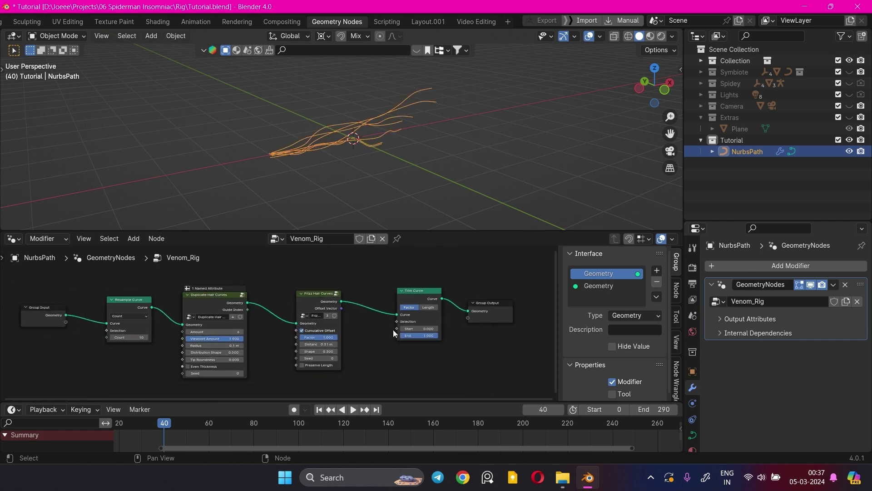
left_click_drag(397, 336, 66, 323)
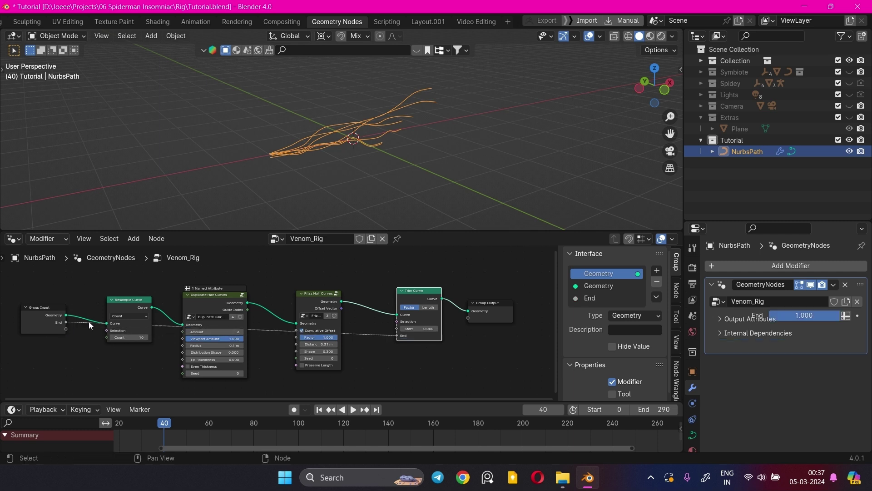
left_click(590, 298)
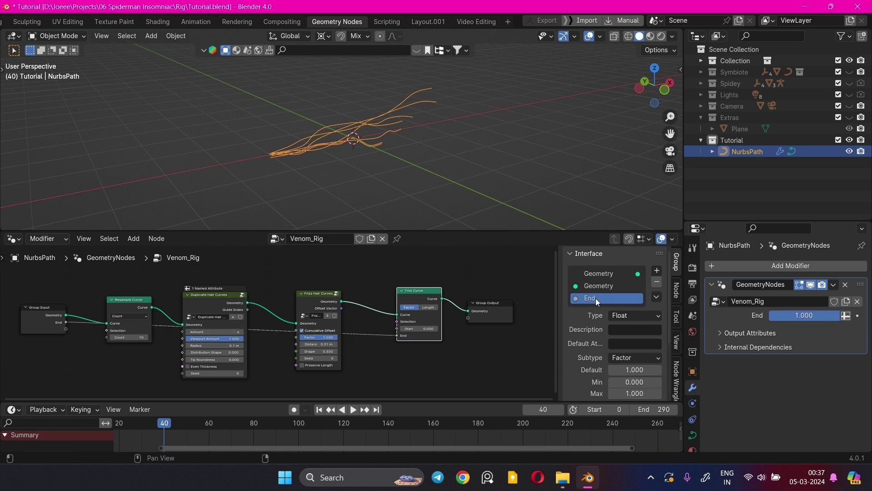
double_click(595, 298)
type("Trim")
key("Return")
Step: Move Group Output away and place a Set Curve Radius node between Trim Curve and Group Output
middle_click_drag(488, 331, 342, 315)
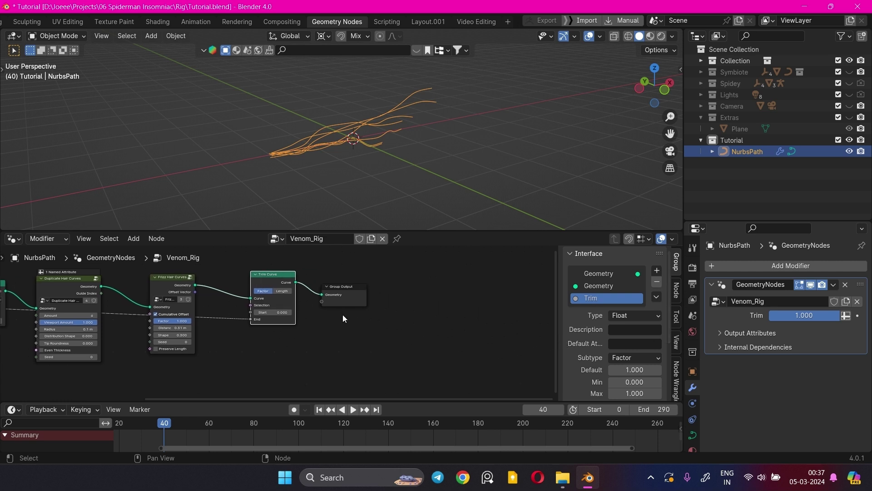
left_click_drag(356, 309, 467, 292)
left_click(294, 282)
key("shift+a")
type("set")
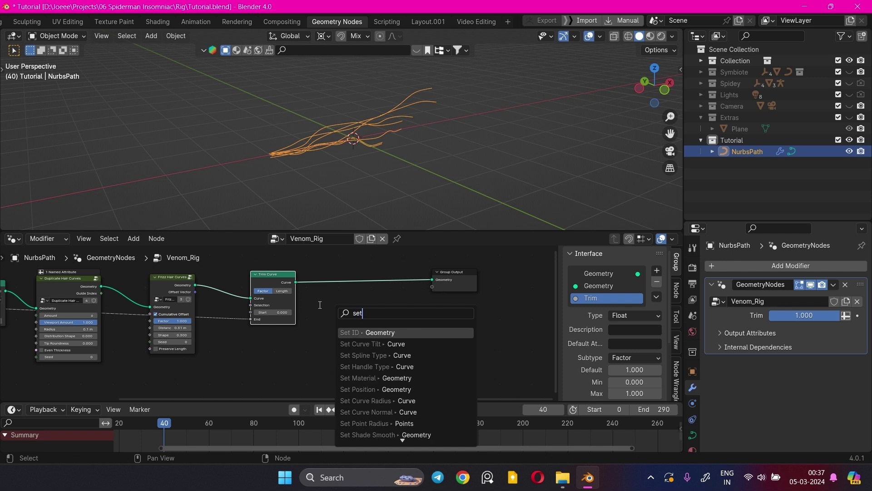
type(" radius")
key("Return")
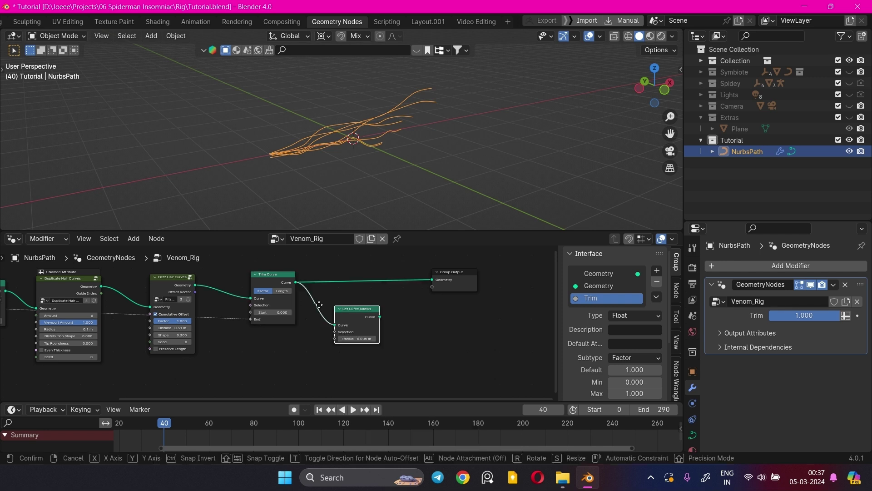
left_click(357, 324)
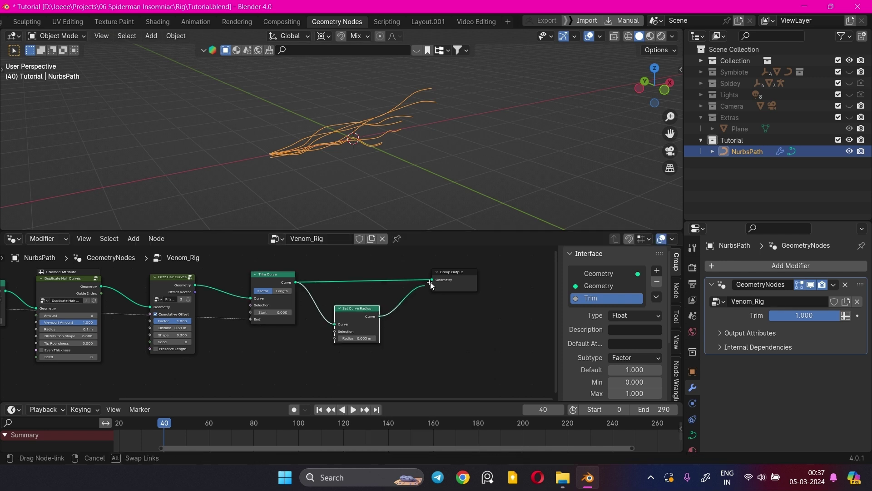
left_click_drag(347, 311, 358, 284)
left_click(357, 283)
Step: Add a Spline Parameter node below the Frizz Hair Curves node
key("Home")
key("shift+a")
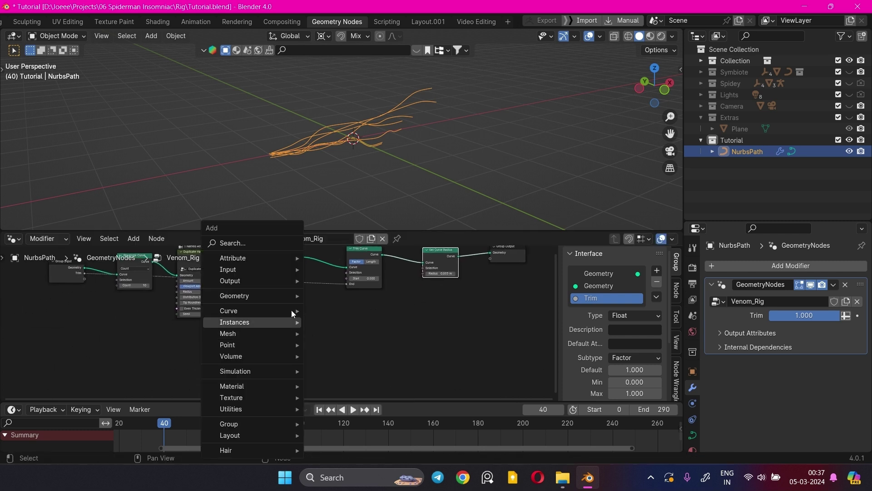
left_click(282, 243)
type("spline param")
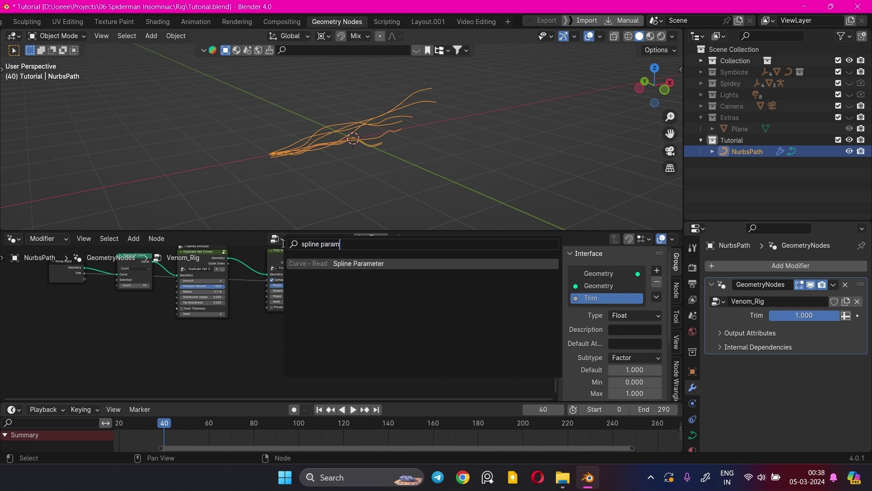
key("Return")
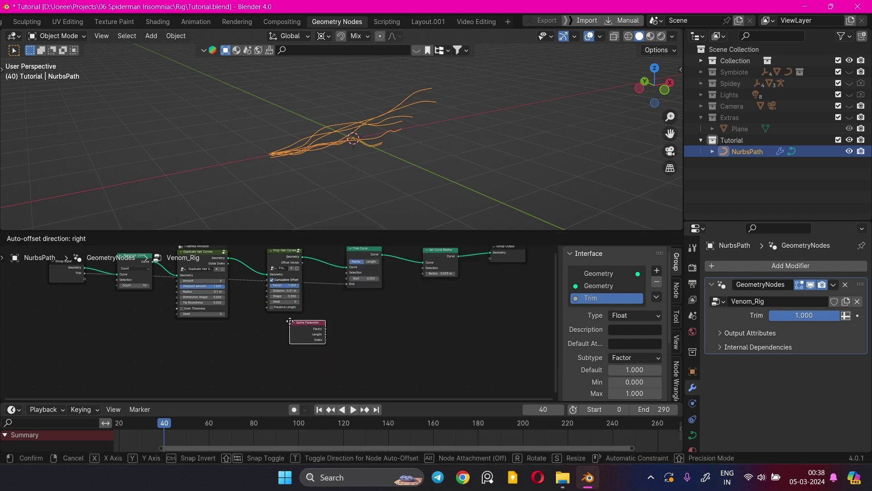
left_click(311, 339)
scroll(338, 332, "down", 2)
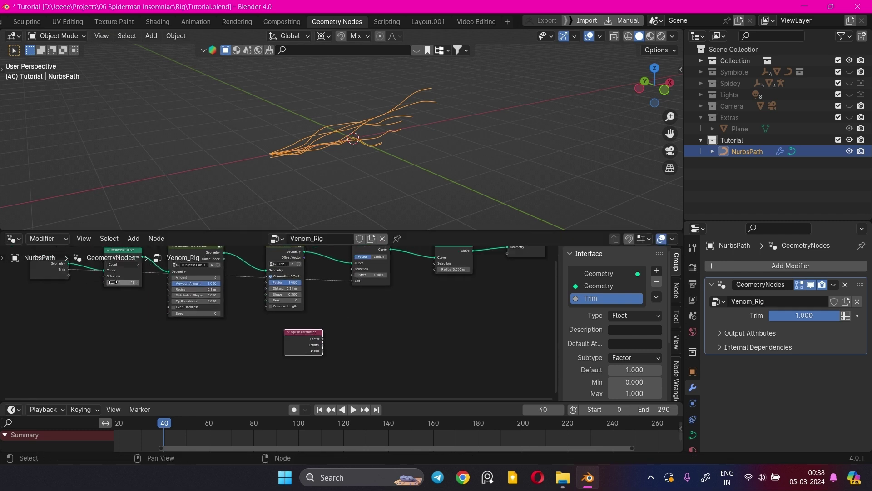
Step: Add a Math node set to Multiply, fed by the Factor output of Spline Parameter
scroll(437, 293, "up", 2)
left_click_drag(330, 340, 375, 347)
type("multiply")
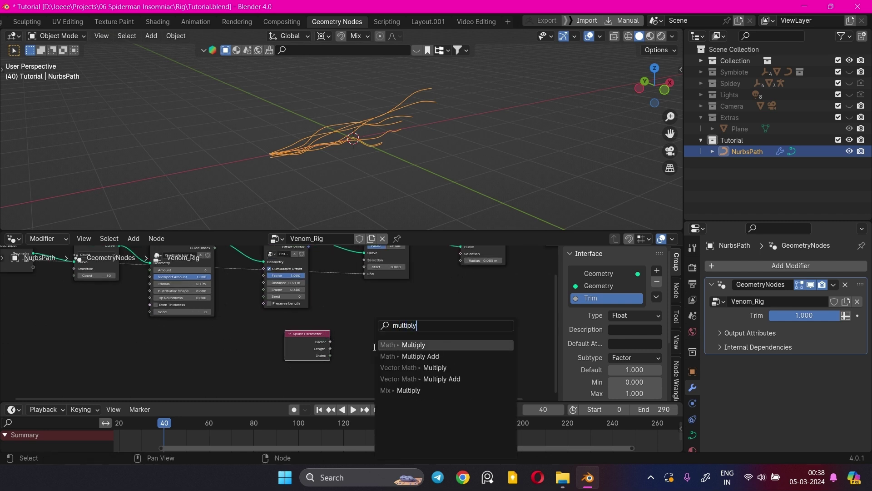
key("Return")
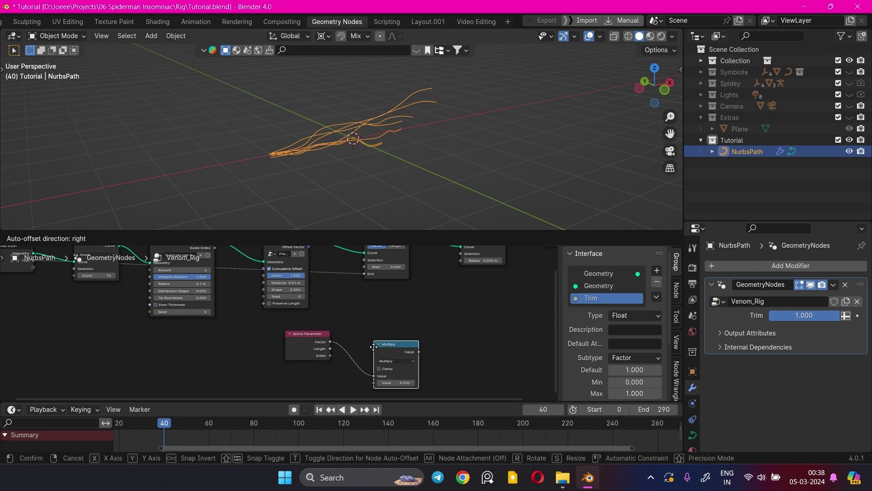
left_click(391, 312)
Step: Expose the Multiply node's second value as a group input and rename that input Radius
scroll(390, 314, "down", 3)
middle_click_drag(340, 337, 342, 343)
scroll(95, 308, "up", 1)
middle_click_drag(135, 307, 144, 318)
left_click_drag(80, 291, 386, 359)
middle_click_drag(460, 336, 418, 344)
scroll(419, 344, "up", 1)
left_click(610, 311)
key("F2")
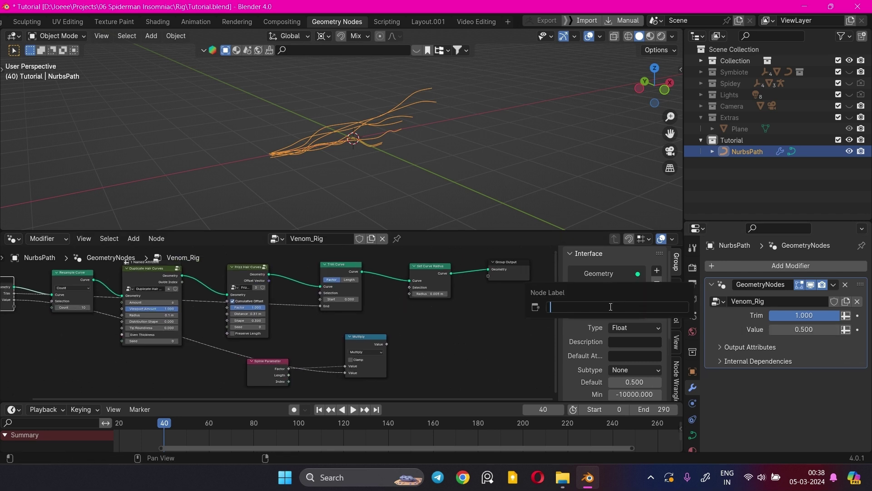
double_click(592, 309)
type("R")
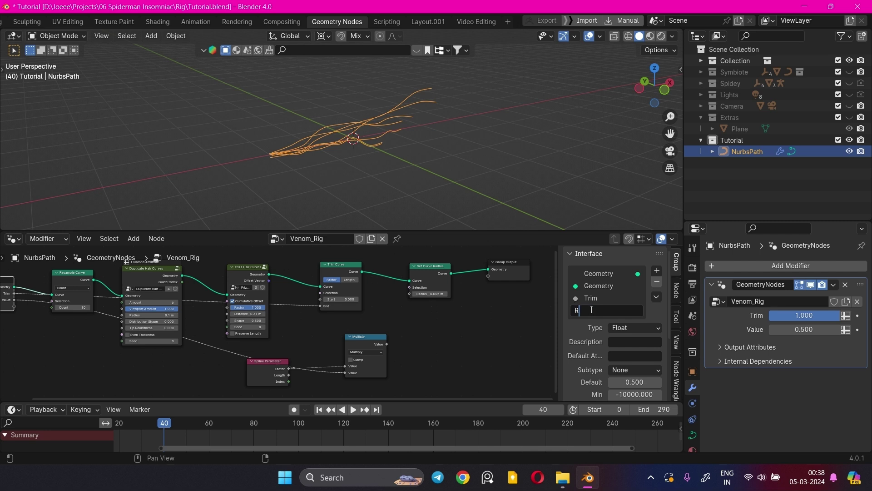
key("Return")
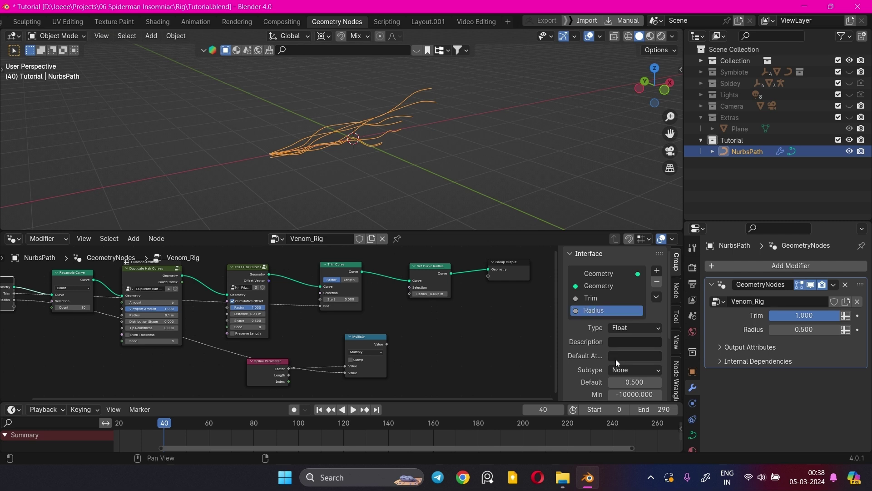
Step: Limit the Radius group input to a minimum of 0 and a maximum of 10
scroll(615, 359, "down", 3)
left_click(641, 326)
type("0")
key("Tab")
type("10")
key("Return")
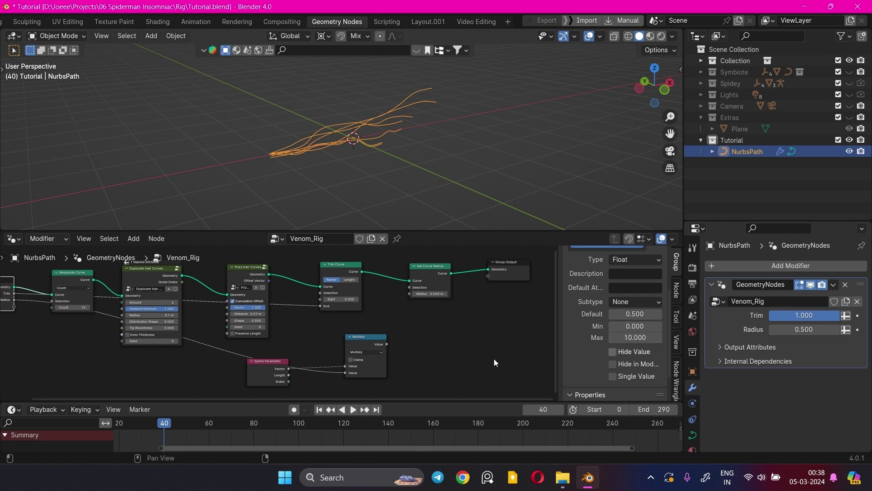
Step: Connect the Multiply node's value to the Radius input of Set Curve Radius
scroll(433, 339, "up", 1)
left_click_drag(363, 346, 390, 288)
scroll(427, 302, "down", 2)
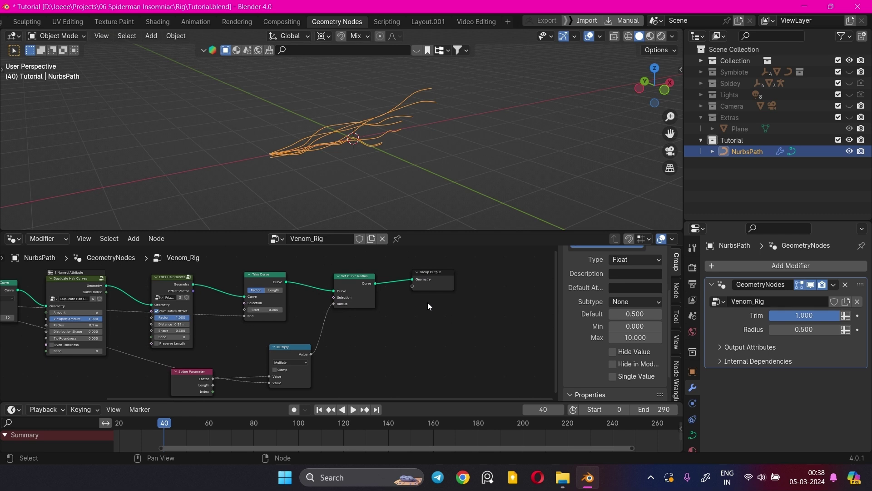
Step: Insert a Curve to Mesh node between Set Curve Radius and Group Output
key("shift+a")
left_click(404, 241)
type("curve to mesh")
key("Return")
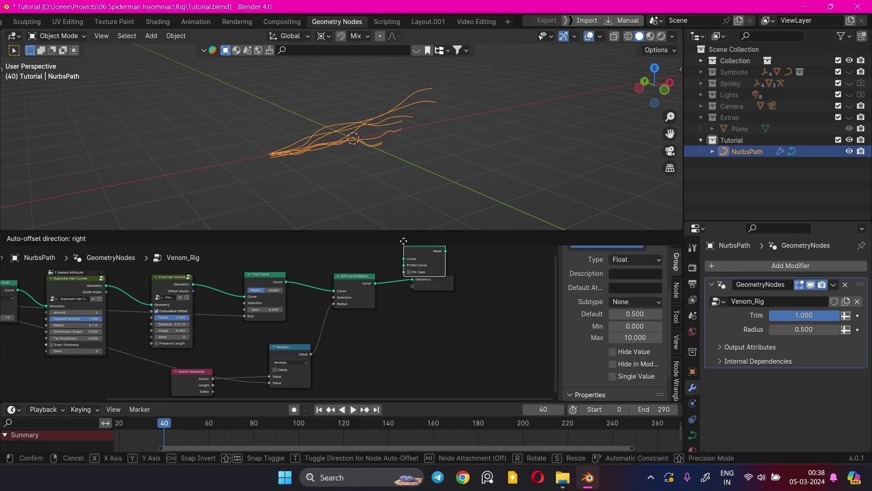
left_click(404, 270)
Step: Add a Curve Circle node below Curve to Mesh and connect it as the profile curve
scroll(486, 285, "up", 2)
scroll(416, 302, "up", 1)
scroll(416, 300, "down", 3)
key("shift+a")
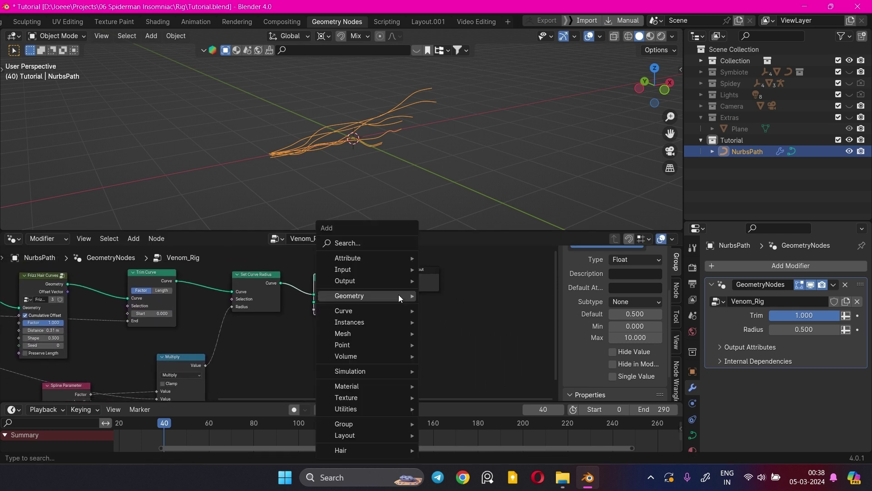
left_click(380, 247)
type("circle curv")
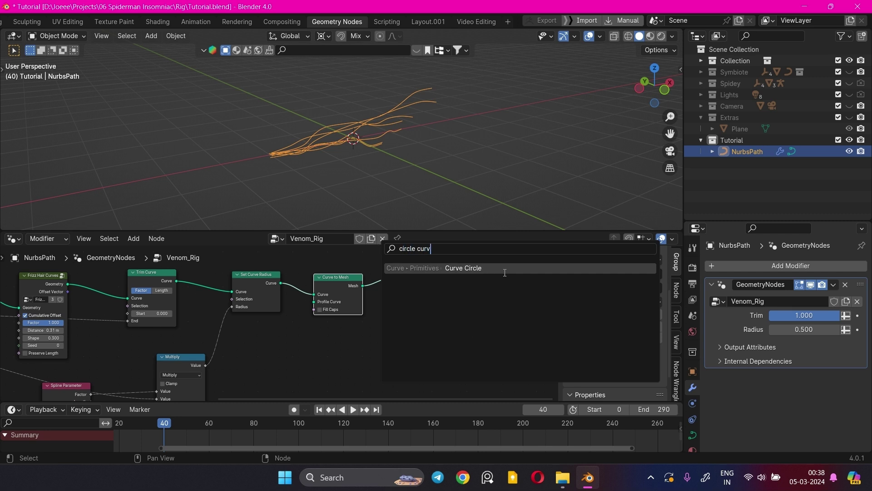
left_click(505, 272)
left_click(323, 330)
left_click_drag(319, 340, 326, 338)
left_click_drag(317, 302, 317, 302)
scroll(362, 340, "down", 2)
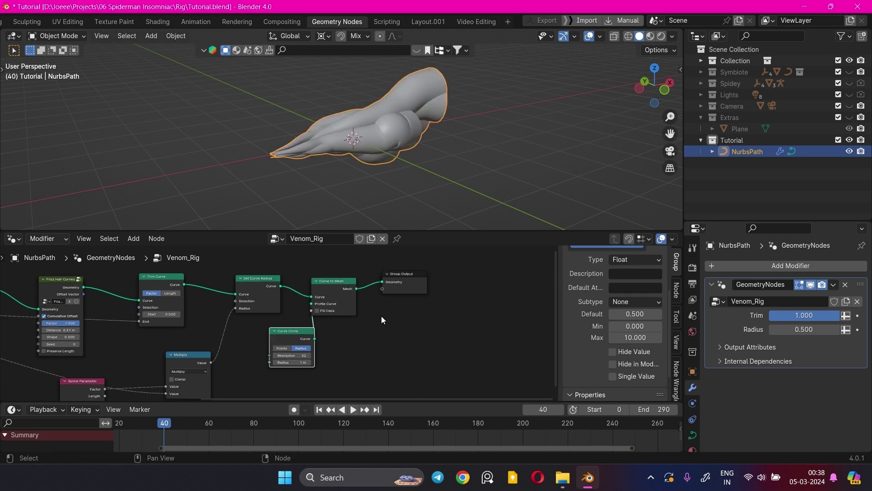
Step: Insert a Float Curve node between the Spline Parameter node's Factor and the Multiply node
middle_click_drag(484, 81, 430, 117)
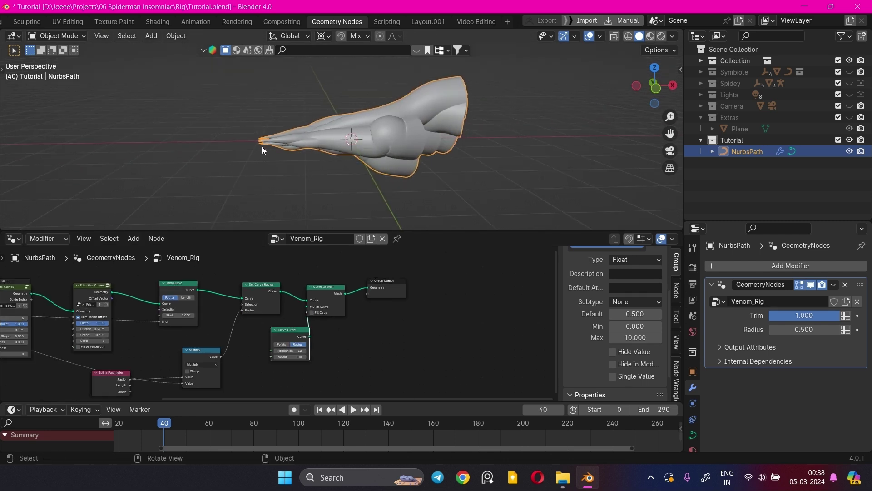
scroll(228, 351, "down", 3)
middle_click_drag(228, 352, 320, 312)
scroll(298, 293, "up", 2)
scroll(275, 326, "up", 3)
left_click_drag(275, 326, 181, 350)
key("shift+a")
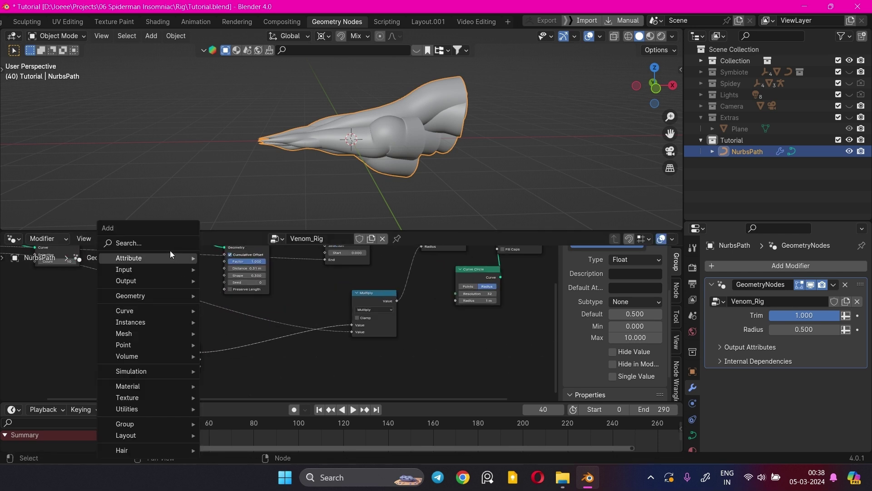
left_click(166, 245)
type("float cur")
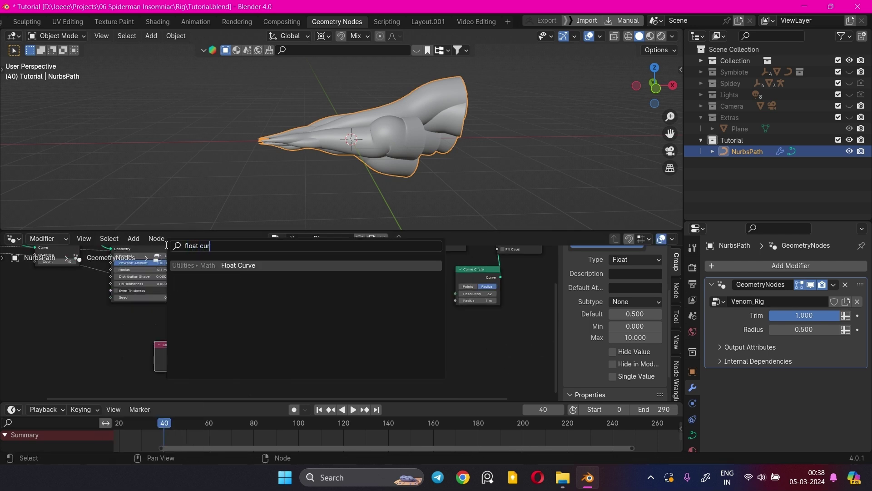
type("ve")
key("Return")
left_click(295, 266)
Step: Shape the Float Curve to fall from full value at the start to zero at the end, with a bend point at about 0.7381, 0.4700
scroll(292, 319, "up", 2)
left_click_drag(272, 342, 275, 257)
left_click_drag(368, 269, 343, 305)
Step: Set the modifier's Radius to 0.080
left_click_drag(804, 329, 722, 329)
middle_click_drag(478, 222, 629, 207)
mouse_move(804, 329)
left_mouse_down()
mouse_move(815, 329)
mouse_move(805, 329)
left_mouse_up()
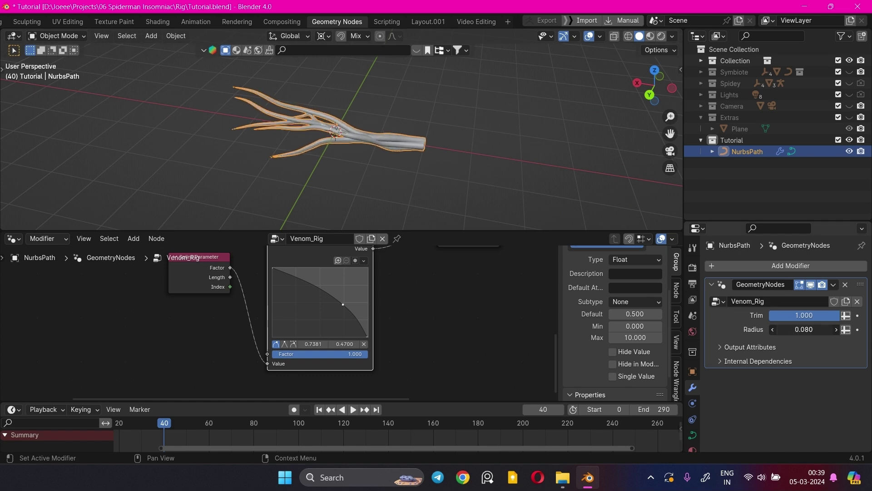
Step: Examine the tapered tendrils from several angles and the complete Venom_Rig node tree
scroll(472, 351, "down", 1)
middle_click_drag(445, 214, 345, 119)
scroll(345, 118, "up", 1)
scroll(362, 116, "down", 2)
scroll(418, 298, "down", 5)
middle_click_drag(433, 299, 376, 316)
scroll(419, 315, "up", 2)
middle_click_drag(425, 270, 386, 317)
scroll(444, 274, "down", 6)
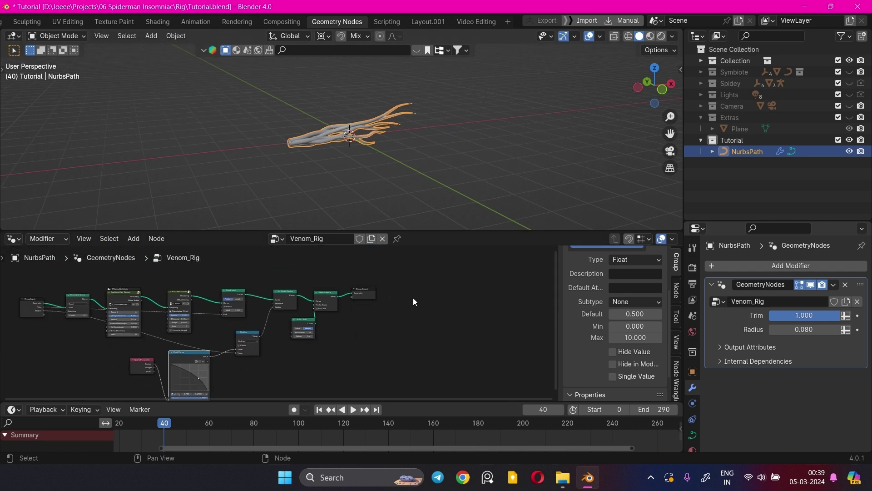
Step: Enlarge the node editor area to make more room for the node tree
left_click_drag(452, 231, 451, 196)
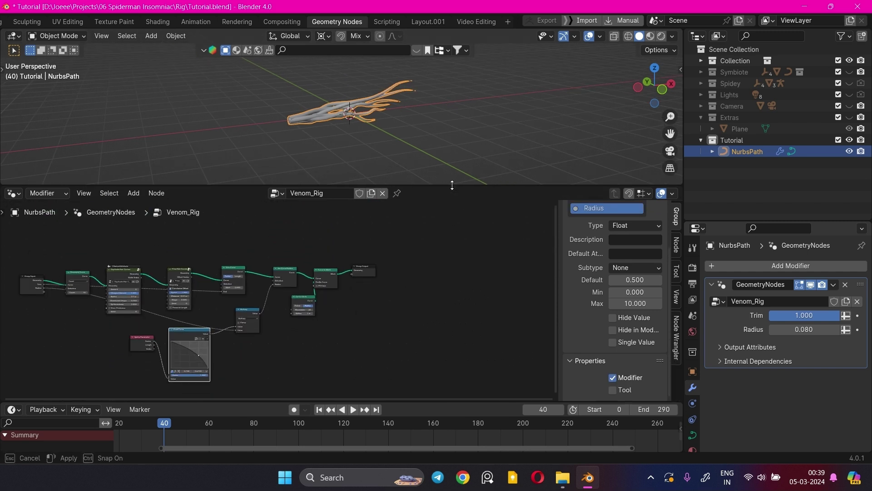
scroll(242, 296, "up", 3)
middle_click_drag(242, 296, 422, 296)
scroll(423, 296, "down", 2)
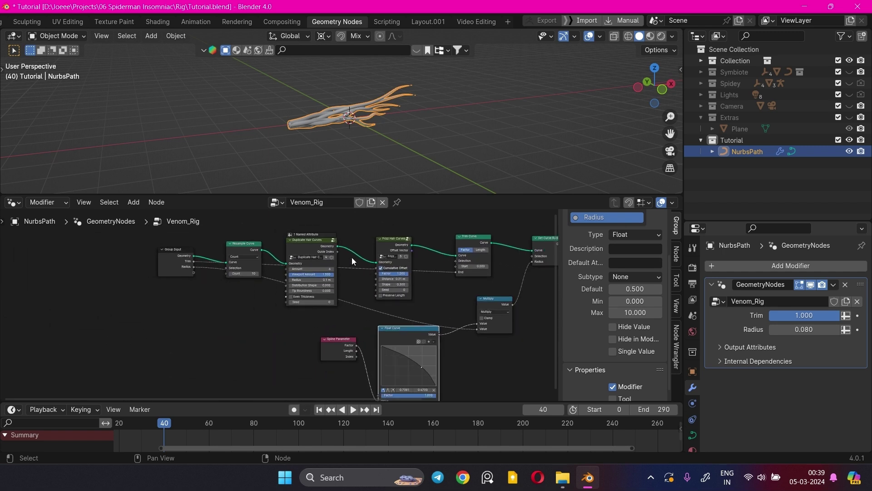
Step: Try a Radius of 0.5 m on Duplicate Hair Curves and a different Distance on Frizz Hair Curves, and undo the changes
middle_click_drag(352, 257, 381, 294)
scroll(224, 305, "up", 6)
left_click(173, 292)
scroll(344, 292, "up", 2)
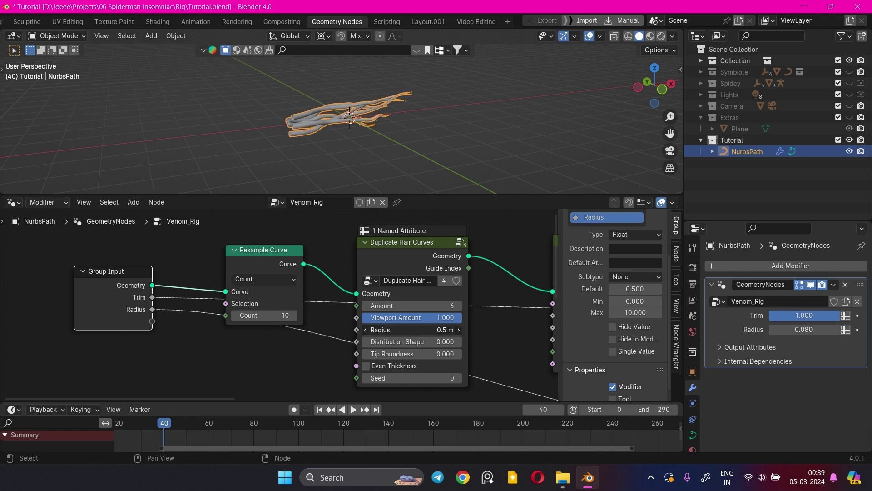
middle_click_drag(489, 320, 361, 302)
scroll(362, 302, "up", 2)
left_click_drag(436, 335, 396, 335)
scroll(331, 305, "down", 3)
middle_click_drag(330, 305, 404, 290)
key("ctrl+z")
Step: Expose the Distance of Frizz Hair Curves as a group input and rename it Spread
left_click_drag(449, 312, 49, 307)
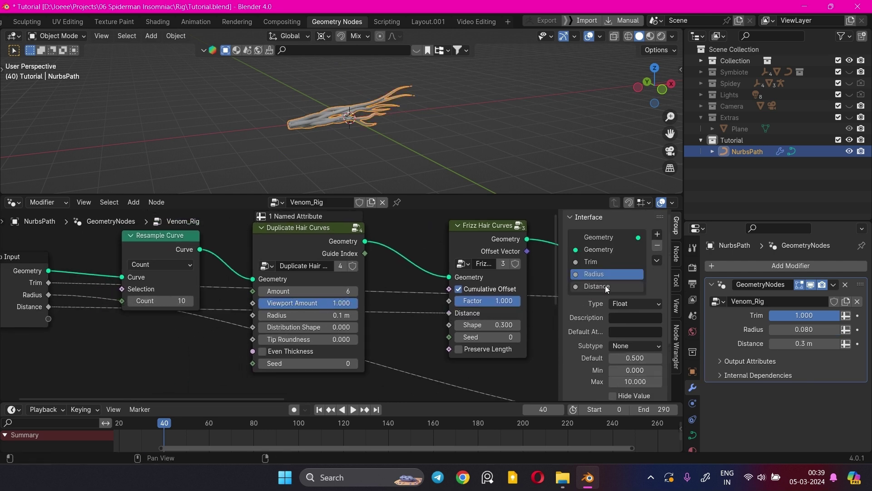
left_click(601, 285)
double_click(601, 285)
type("Sprea")
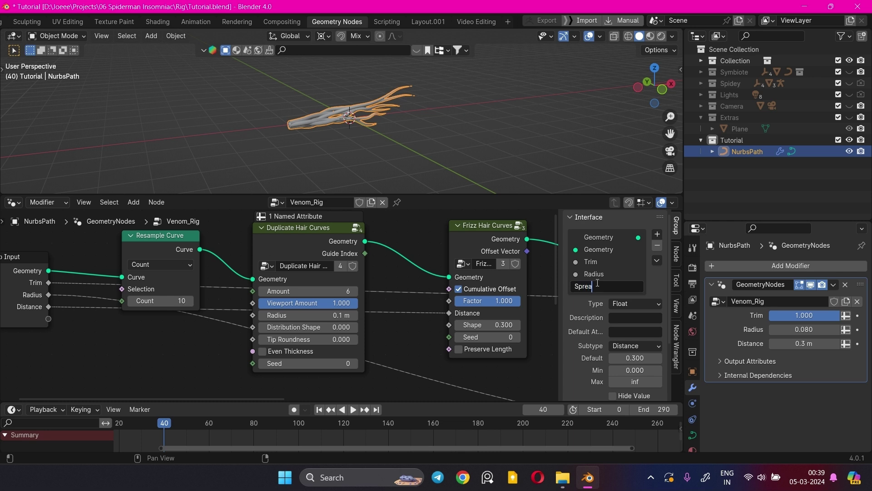
type("d")
key("Return")
Step: Expose the Shape of Frizz Hair Curves and the Amount of Duplicate Hair Curves as group inputs
left_click_drag(447, 325, 49, 319)
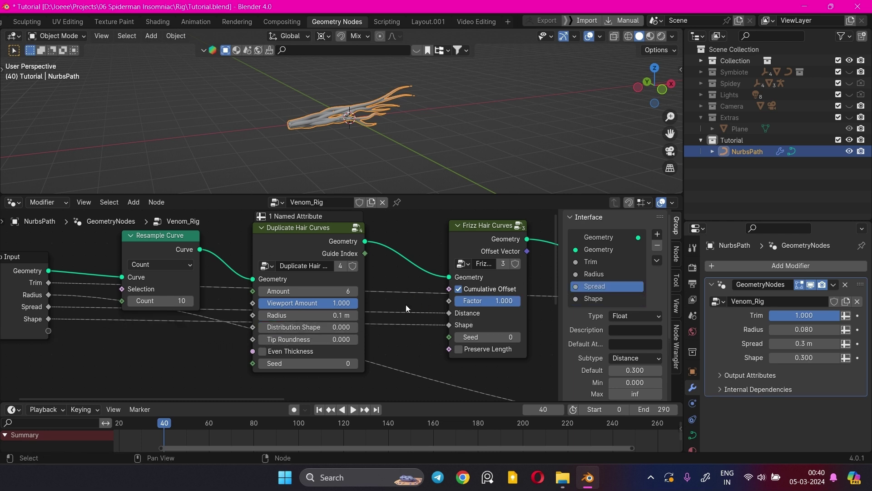
middle_click_drag(303, 295, 379, 289)
left_click_drag(329, 287, 132, 325)
Step: Try renaming the Amount input to Duplicate Amount and changing the Resample Curve count, and undo both
double_click(596, 311)
type("Duplicate a")
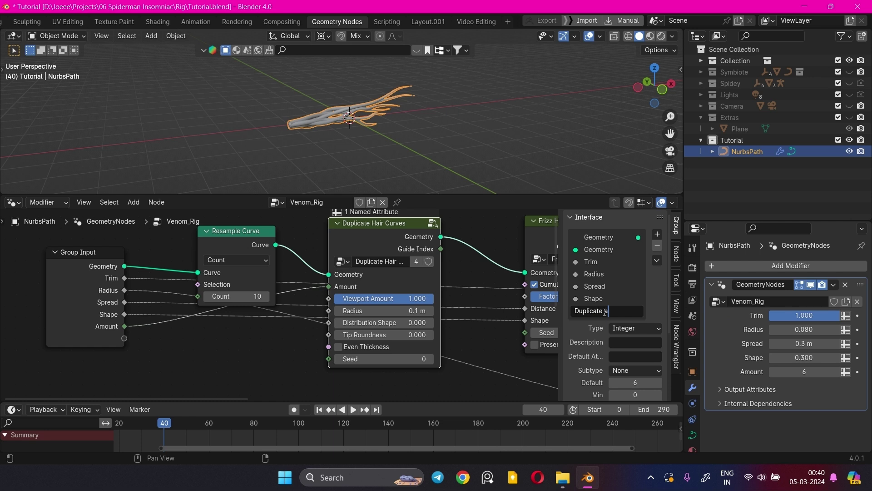
key("BackSpace")
key("BackSpace")
key("Return")
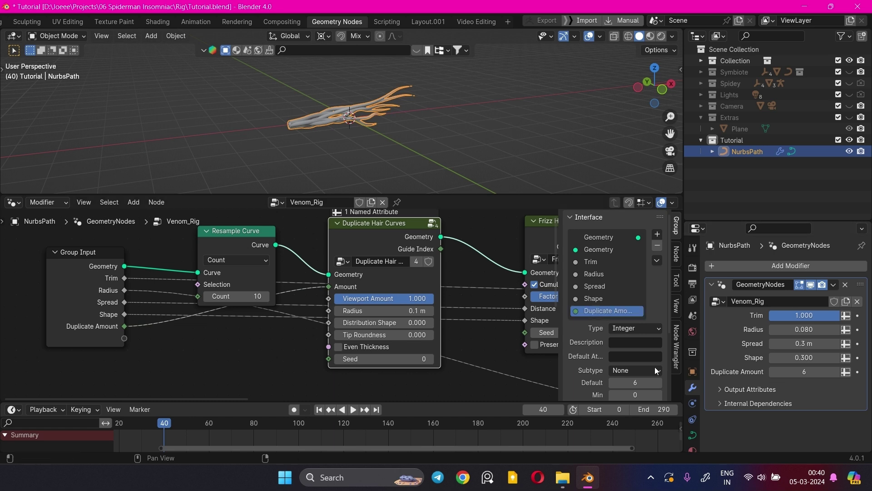
scroll(409, 299, "down", 1)
scroll(319, 298, "up", 1)
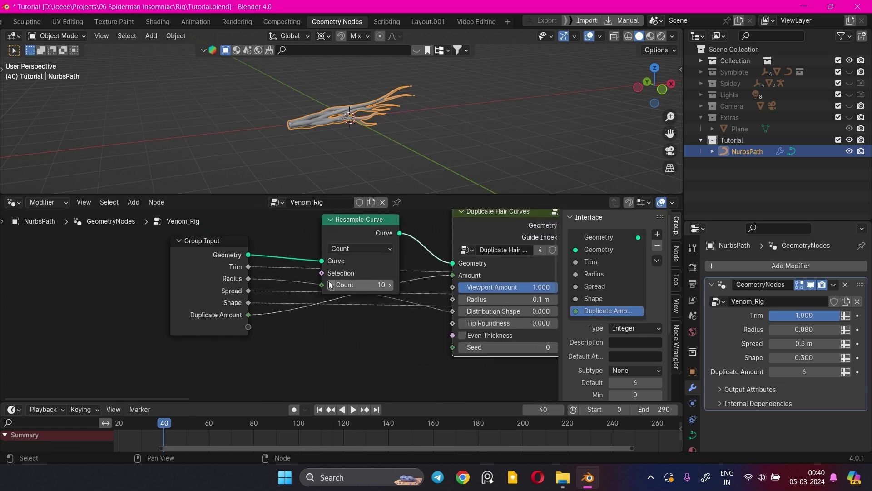
left_click_drag(355, 286, 381, 285)
key("ctrl+z")
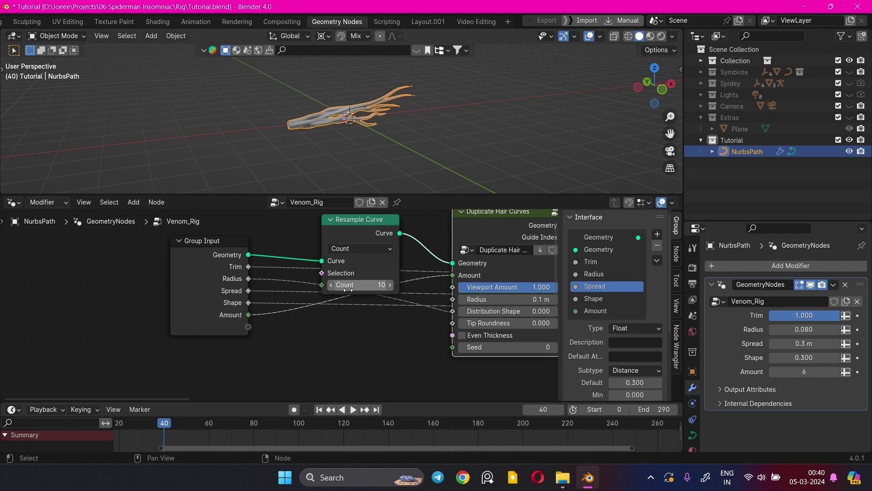
Step: Expose the Count of Resample Curve as a group input and order Count and Amount directly above Trim
left_click_drag(322, 285, 248, 327)
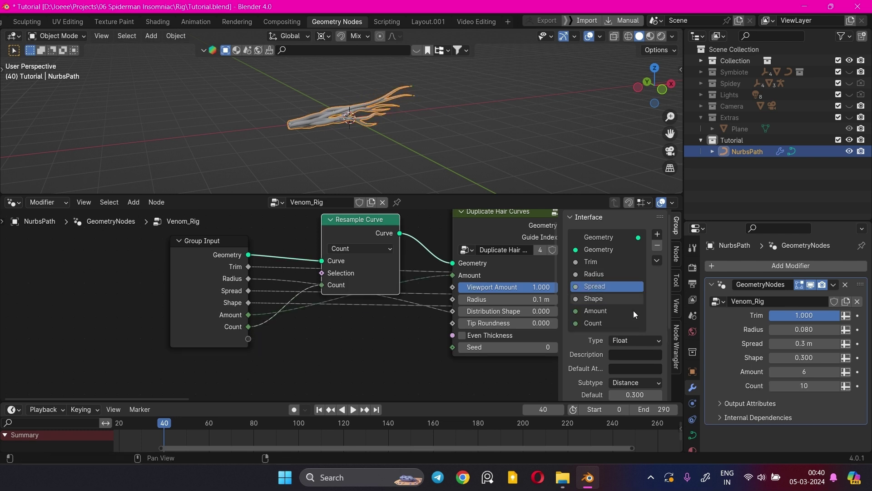
left_click(606, 324)
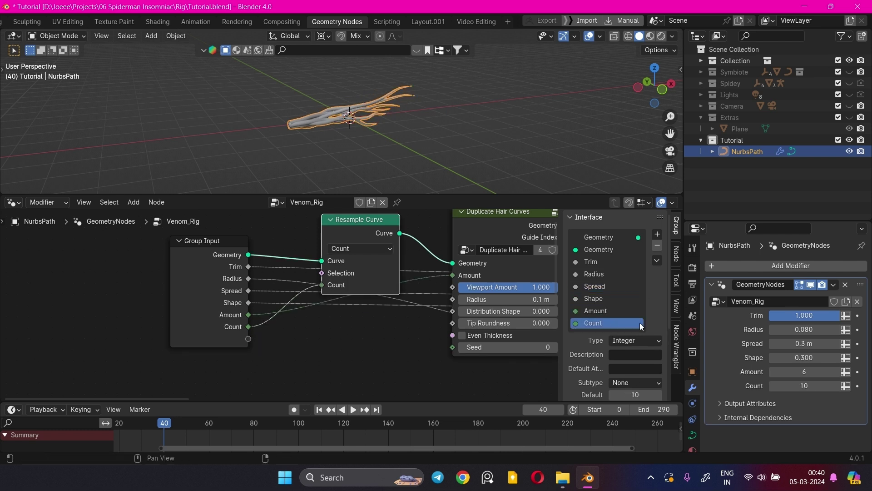
left_click_drag(612, 320, 607, 258)
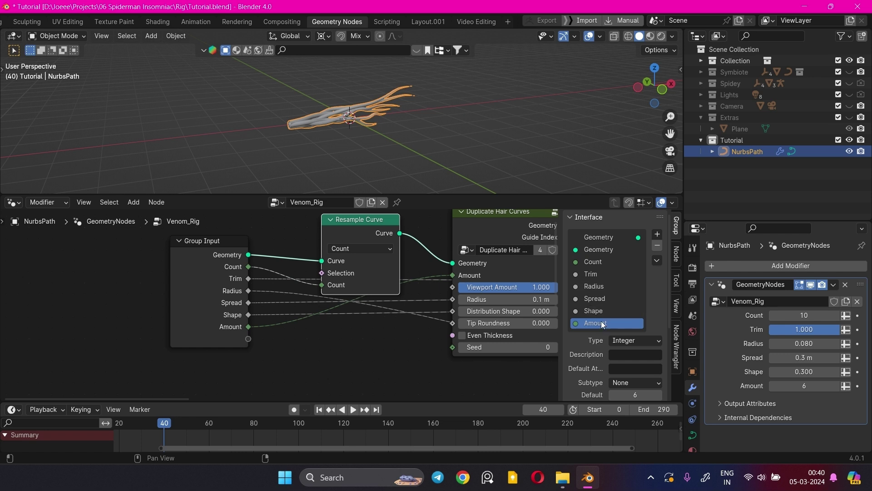
left_click_drag(609, 323, 607, 272)
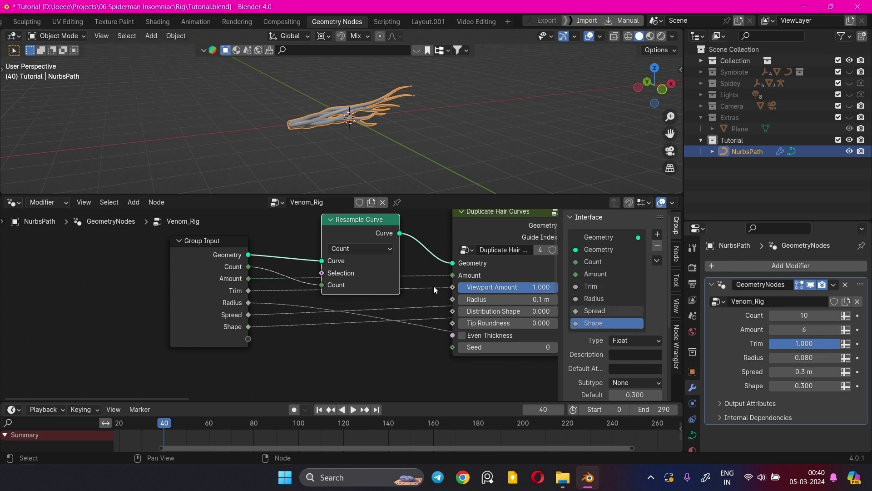
Step: Try bending the NurbsPath in Edit Mode by raising its second control point and lowering its third
scroll(417, 293, "down", 2)
scroll(440, 132, "up", 5)
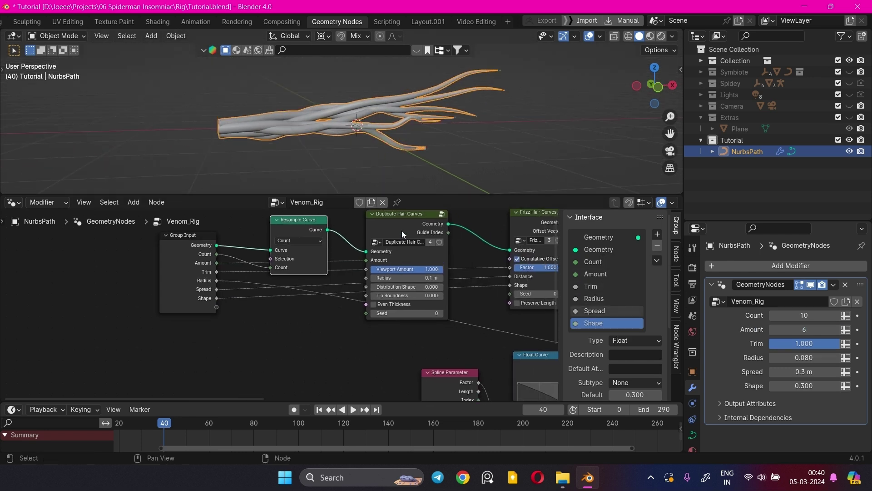
scroll(439, 264, "up", 2)
scroll(439, 264, "down", 5)
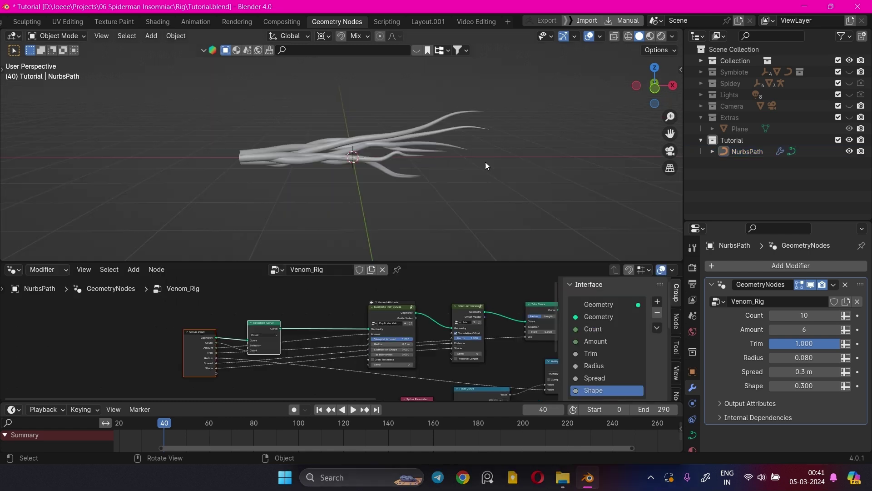
left_click(402, 143)
key("Tab")
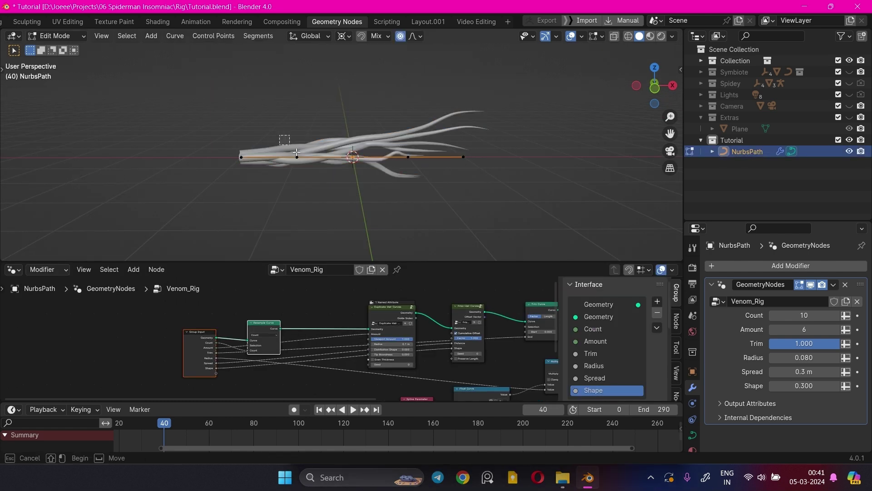
left_click_drag(281, 135, 311, 175)
key("g")
left_click(302, 104)
left_click_drag(334, 135, 367, 182)
key("g")
left_click(347, 241)
Step: Undo the control point moves on the NurbsPath and return to Object Mode
left_click_drag(397, 136, 420, 158)
key("g")
right_click(404, 98)
key("ctrl+z")
key("ctrl+z")
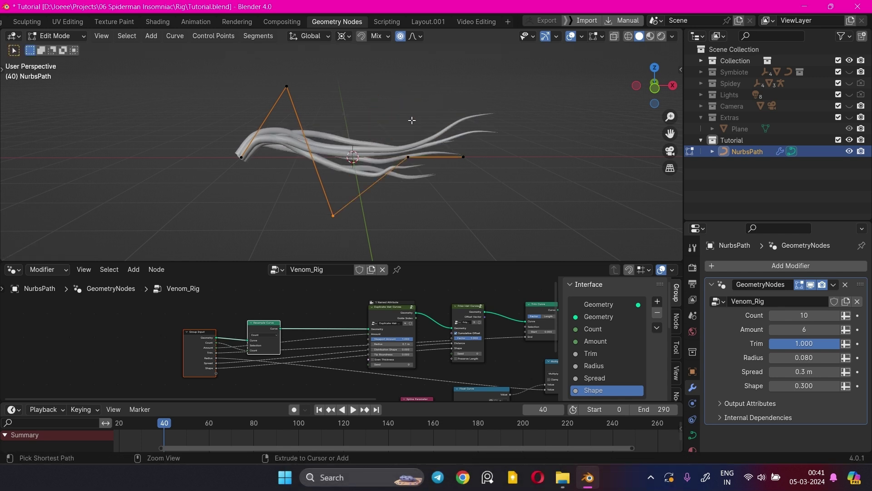
key("ctrl+z")
key("Tab")
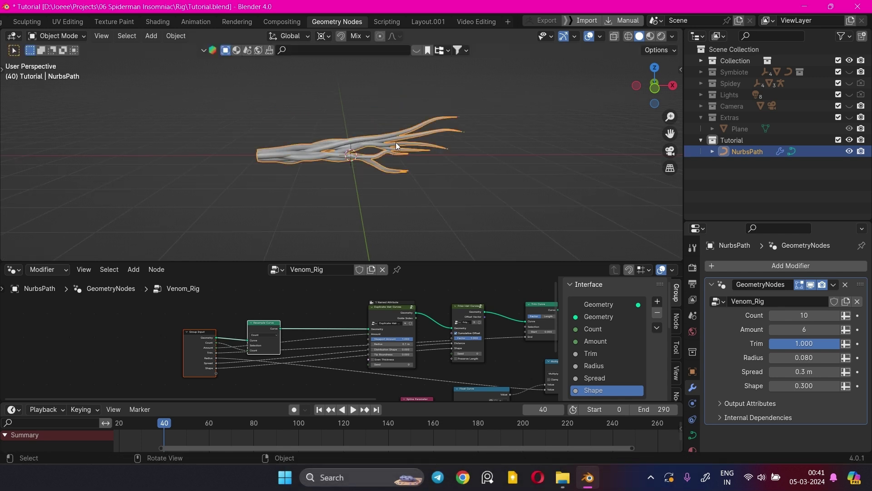
Step: Add a sphere empty at the origin and scale it to about 0.296
key("shift+a")
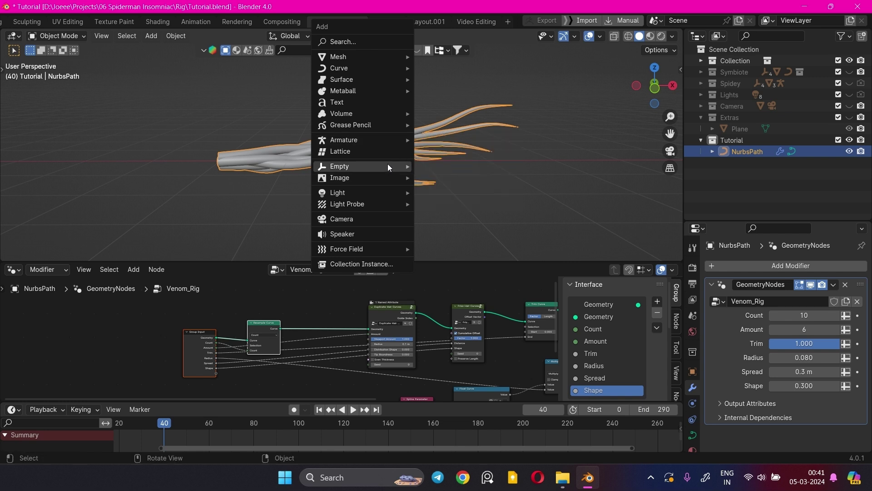
mouse_move(388, 166)
left_click(460, 226)
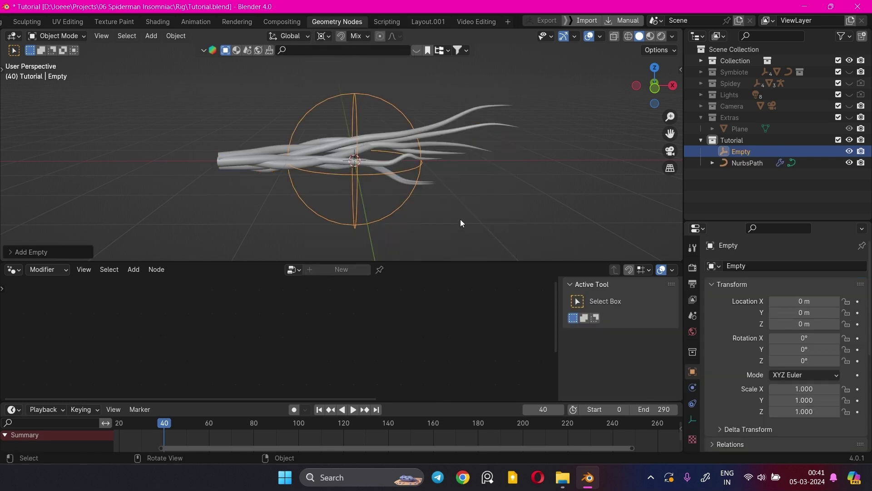
key("s")
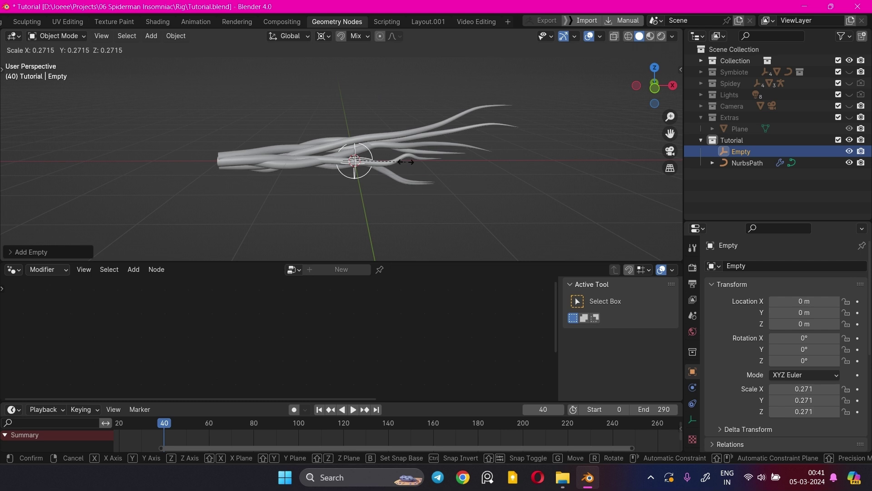
left_click(414, 165)
Step: Rename the new empty as E_01
double_click(746, 151)
type("E_01")
key("Return")
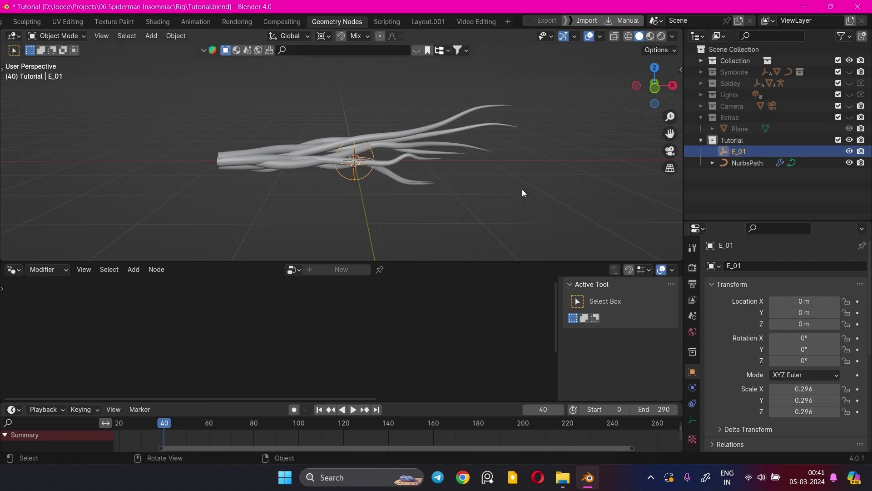
Step: Create a copy of the E_01 empty and rename it E_02
key("ctrl+c")
key("ctrl+v")
middle_click_drag(526, 145, 450, 150)
double_click(758, 163)
type("E_02\\")
key("Return")
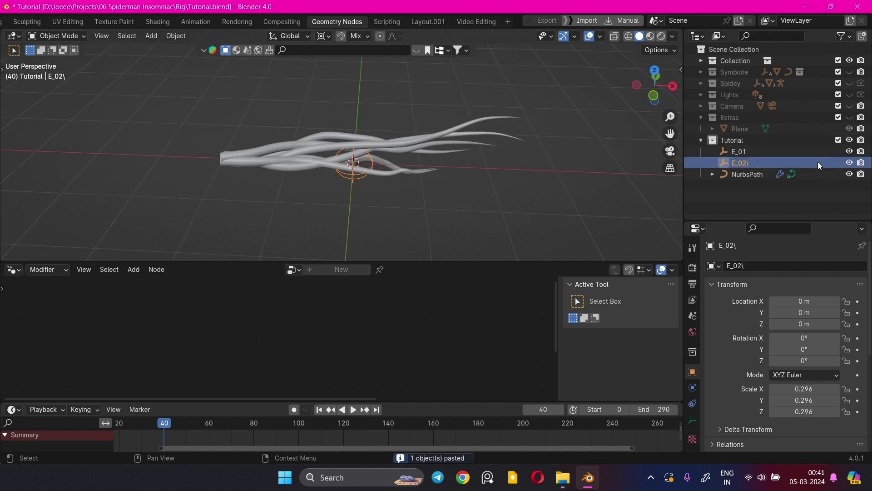
double_click(758, 162)
left_click(764, 164)
key("BackSpace")
key("Return")
Step: Check the control points of the NurbsPath in Edit Mode and return to Object Mode
left_click(410, 146)
key("Tab")
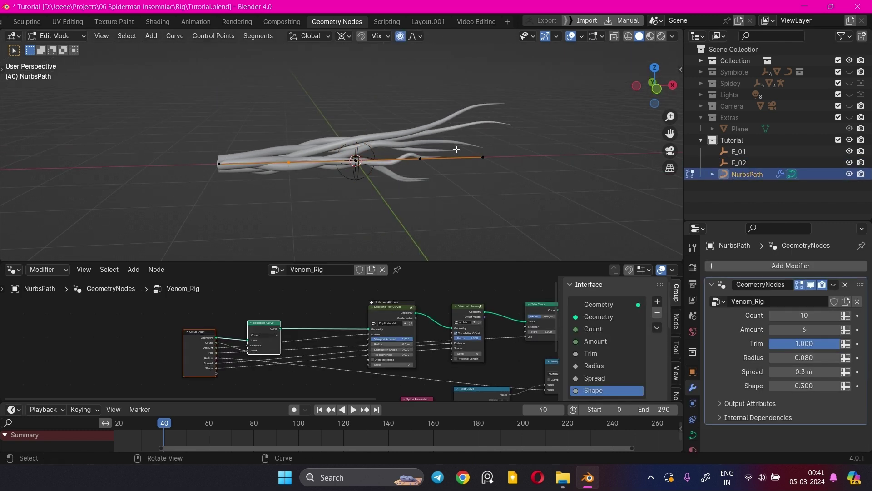
key("Tab")
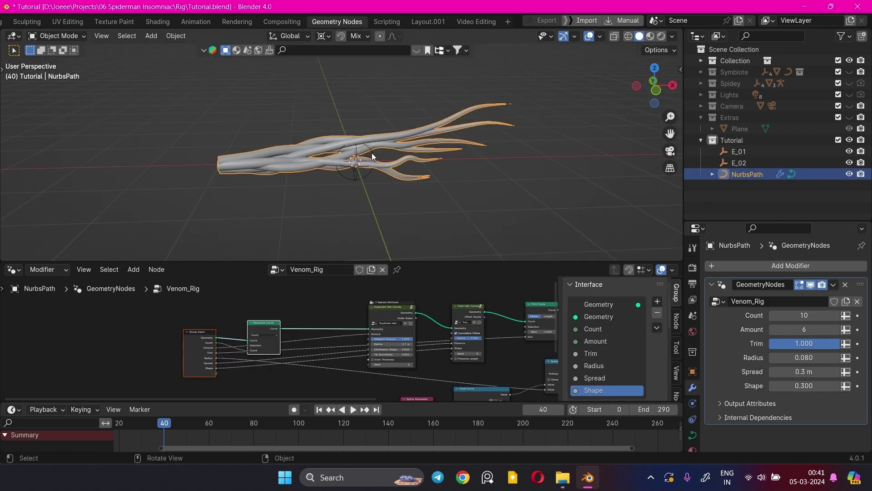
Step: Copy the empty at the origin and paste two more copies of it
left_click(372, 155)
key("ctrl+c")
key("ctrl+v")
key("ctrl+v")
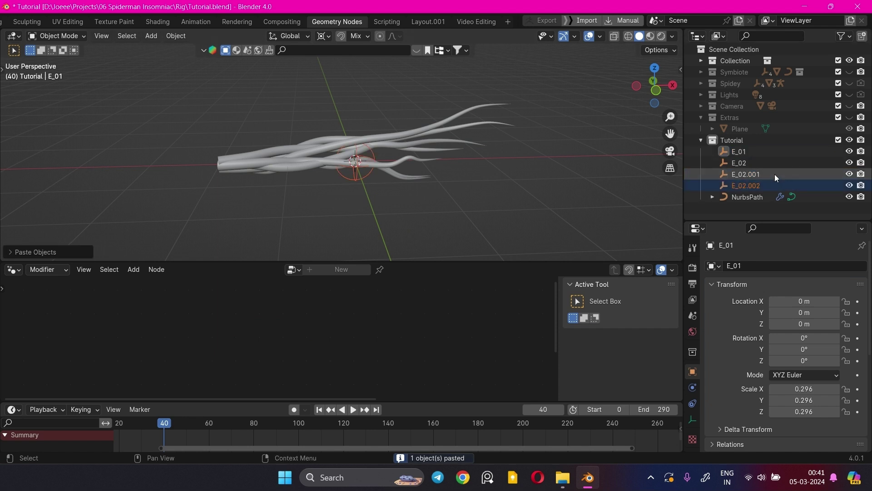
Step: Rename the two pasted empties as E_03 and E_04
left_click(759, 174)
double_click(748, 176)
type("E_03")
key("Return")
double_click(748, 175)
type("E_04")
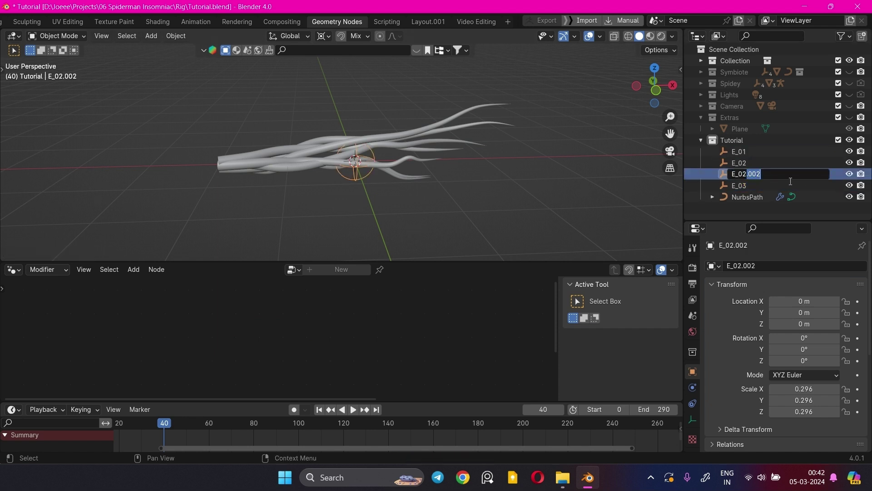
key("Return")
Step: Snap the 3D cursor to the first control point of the NurbsPath and snap the E_01 empty onto the cursor
left_click(447, 141)
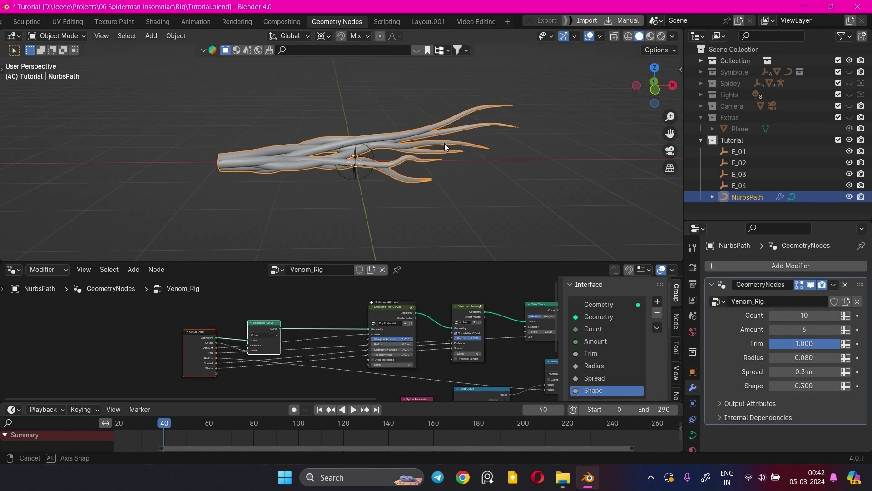
key("Tab")
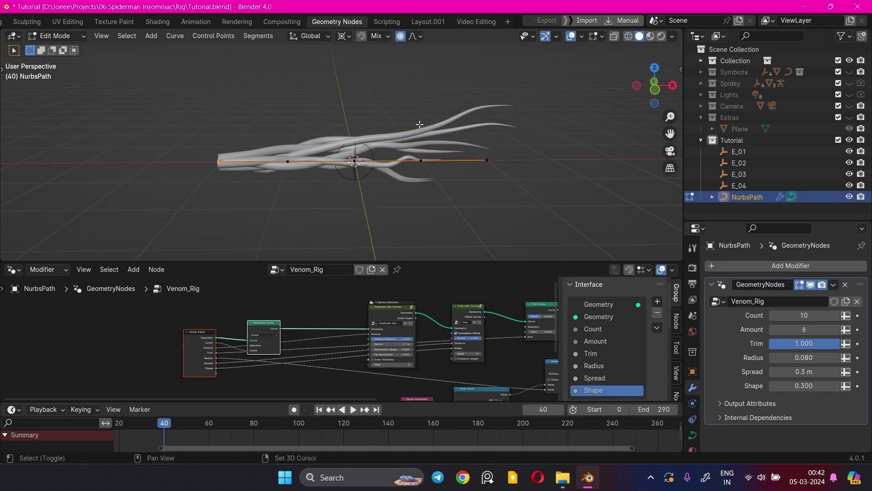
key("shift+s")
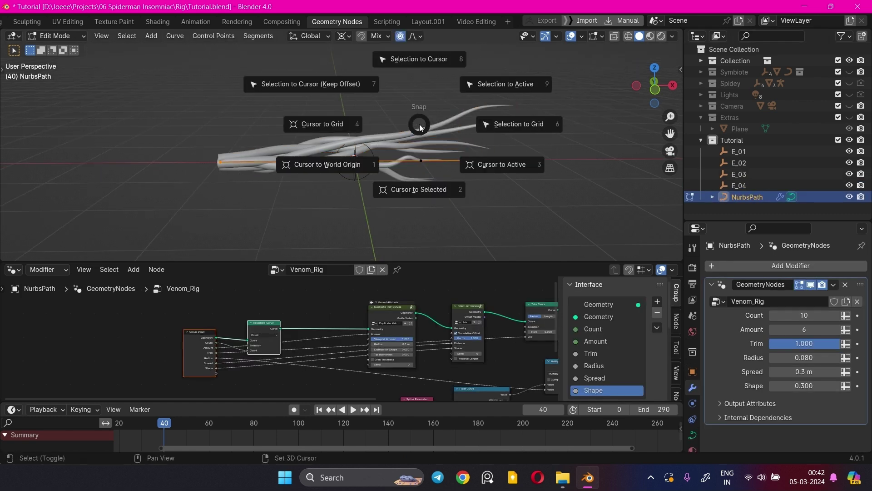
left_click(431, 208)
key("Tab")
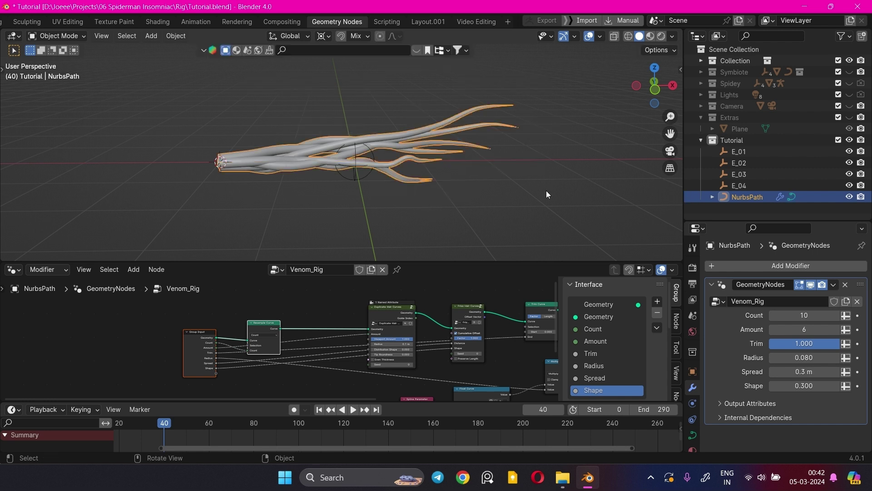
left_click(739, 152)
middle_click_drag(367, 153, 470, 137)
key("shift+s")
left_click(473, 81)
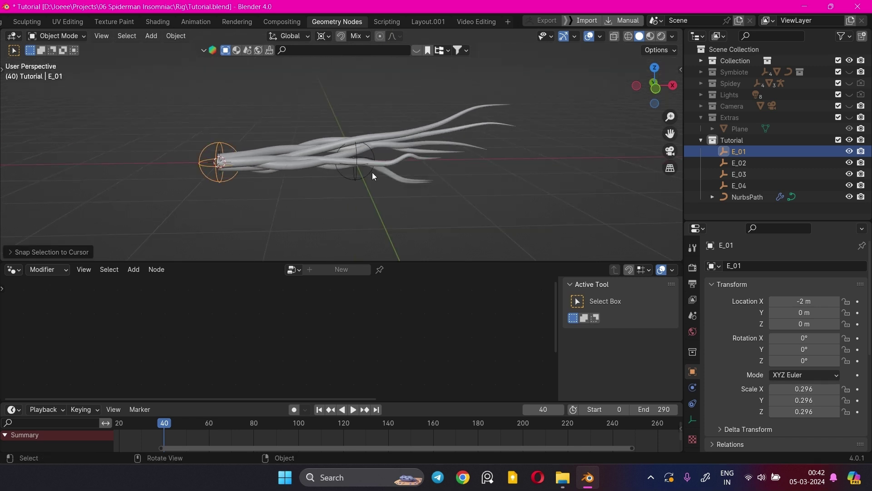
Step: Apply the E_01 empty's location as Location to Deltas
scroll(382, 159, "up", 1)
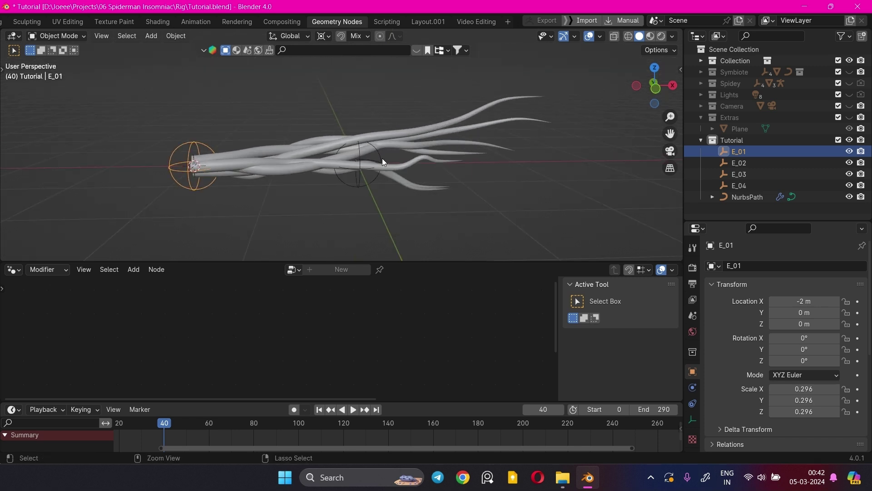
key("ctrl+a")
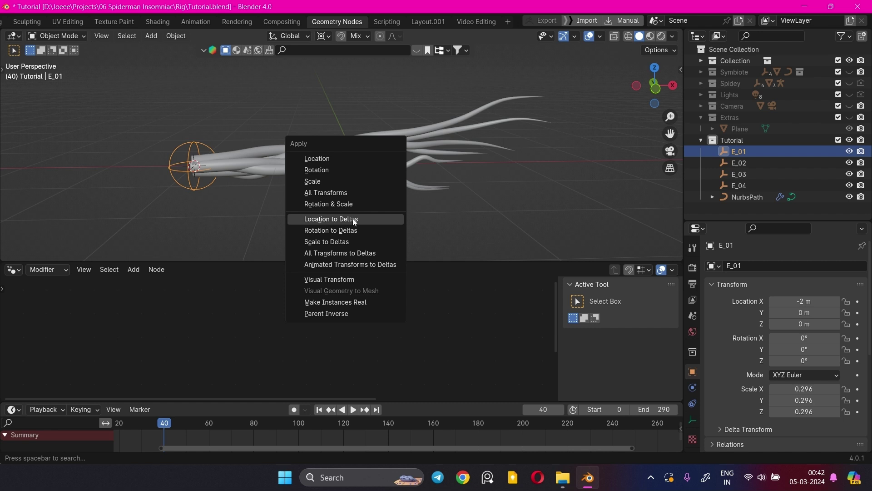
left_click(354, 220)
Step: Snap the 3D cursor to the NurbsPath's second control point and snap the E_02 empty onto the cursor
left_click(310, 172)
key("Tab")
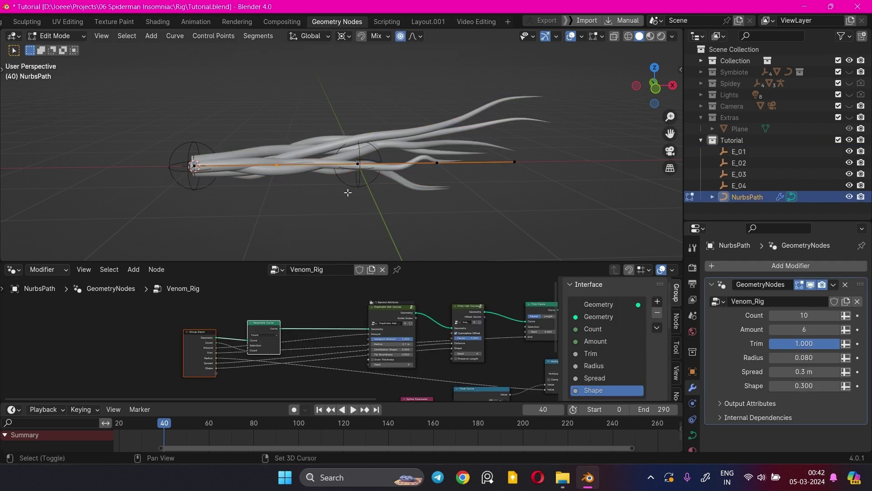
key("shift+s")
key("2")
key("Tab")
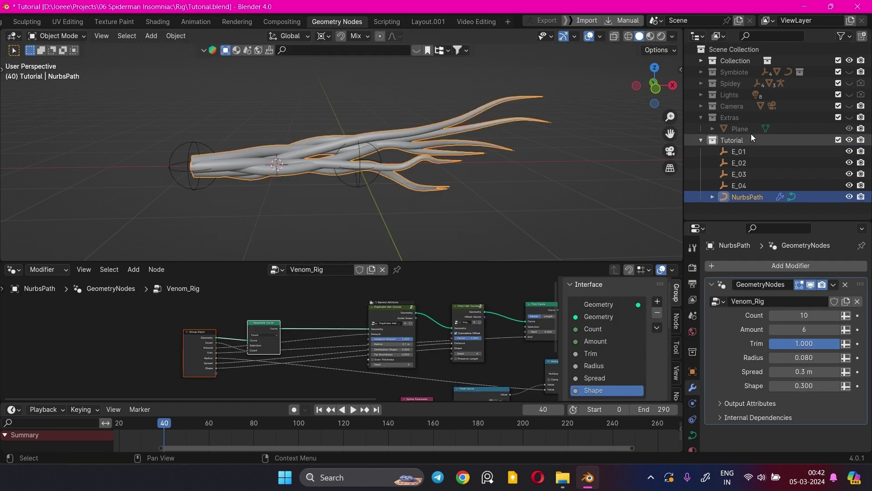
left_click(738, 163)
key("shift+s")
left_click(450, 166)
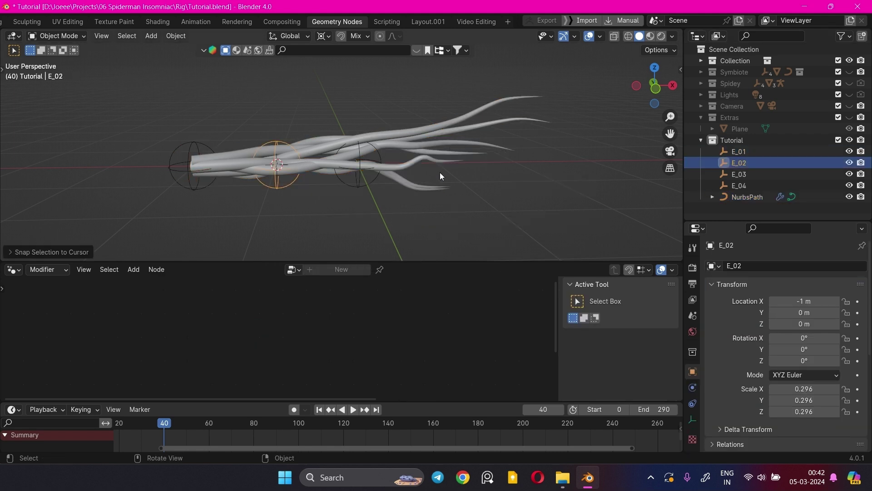
Step: Snap the 3D cursor to the NurbsPath's fourth control point and snap the E_03 empty onto the cursor
left_click(398, 138)
key("Tab")
left_click_drag(340, 182, 385, 142)
key("shift+s")
left_click(412, 227)
left_click(739, 174)
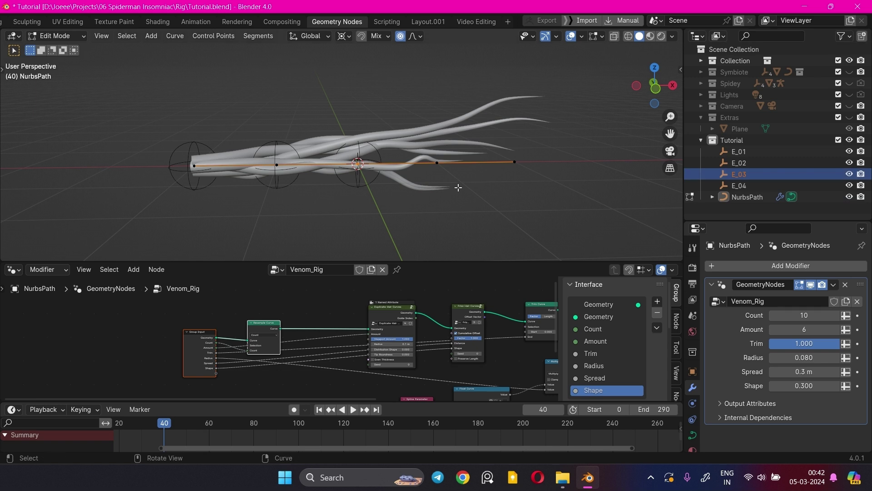
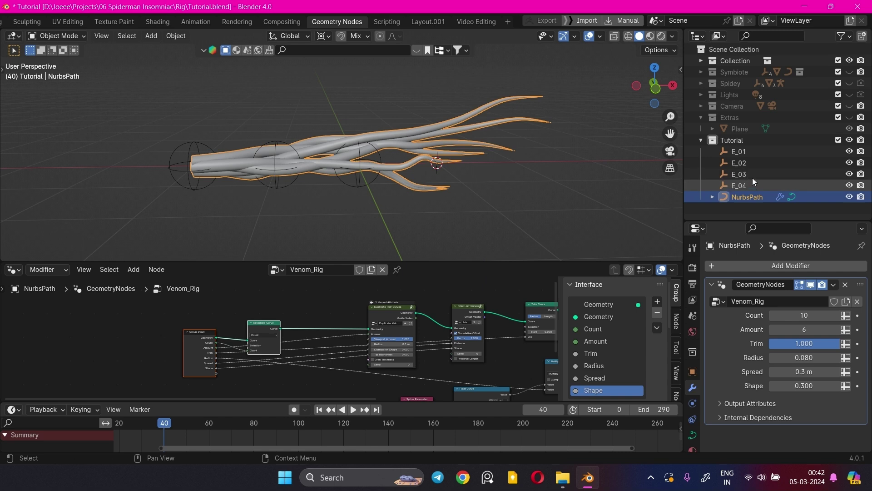
key("shift+s")
left_click(472, 140)
Step: Snap the 3D cursor to the last control point of the NurbsPath and snap the E_04 empty onto the cursor
left_click(509, 151)
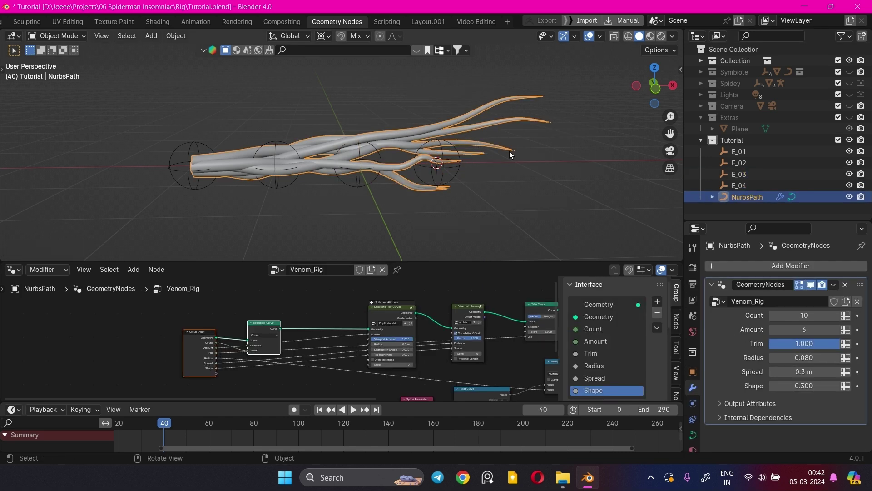
key("Tab")
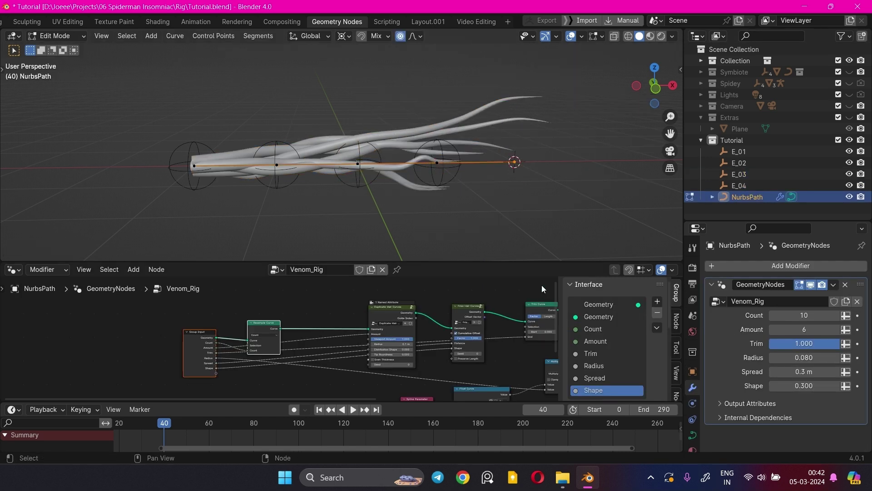
left_click(725, 184)
key("Tab")
key("Tab")
key("Tab")
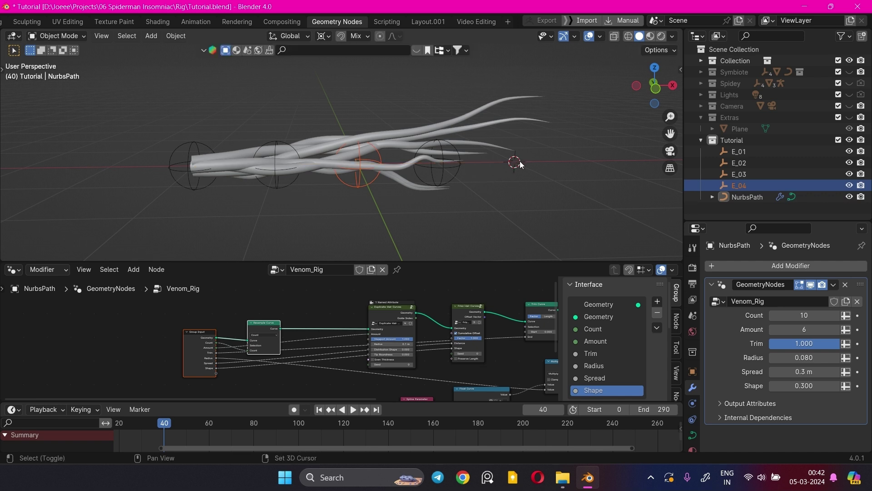
key("shift+s")
left_click(553, 133)
left_click(517, 172)
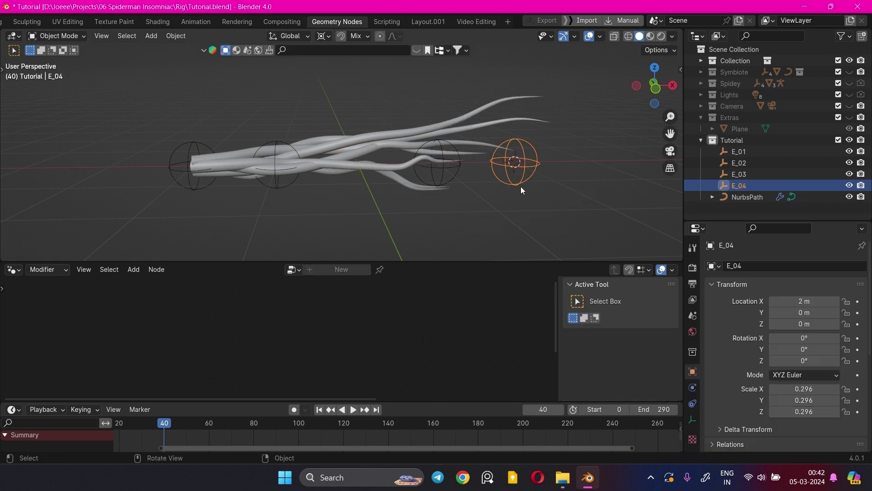
Step: Apply the locations of the E_02 and E_03 empties as Location to Deltas
left_click(768, 164, "ctrl")
left_click(758, 174, "shift")
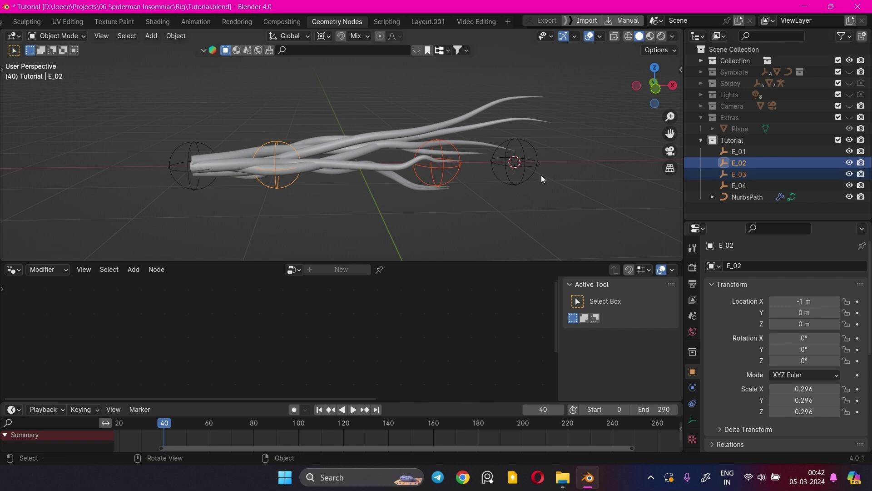
key("ctrl+a")
left_click(495, 167)
middle_click_drag(493, 165, 446, 170)
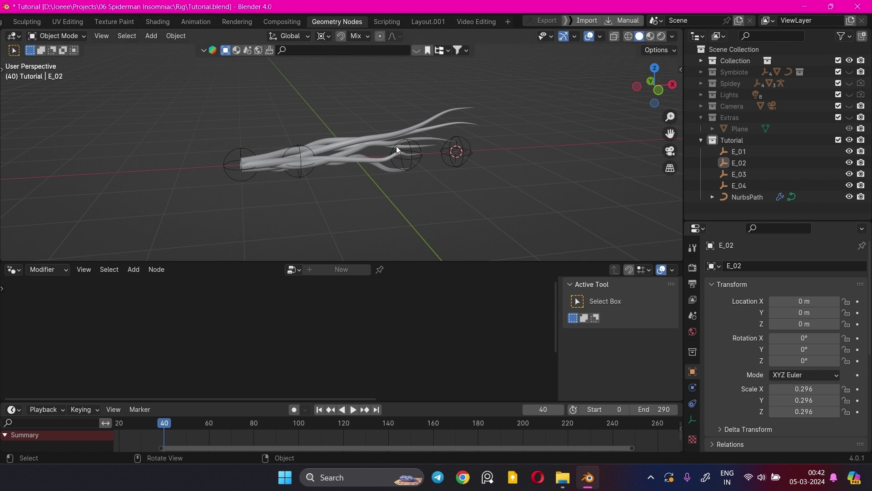
Step: Select the NurbsPath and move the nodes apart to leave wide gaps around the Group Input and Resample Curve
left_click(383, 141)
left_click_drag(201, 315, 298, 394)
key("g")
left_click(61, 318)
scroll(112, 318, "up", 2)
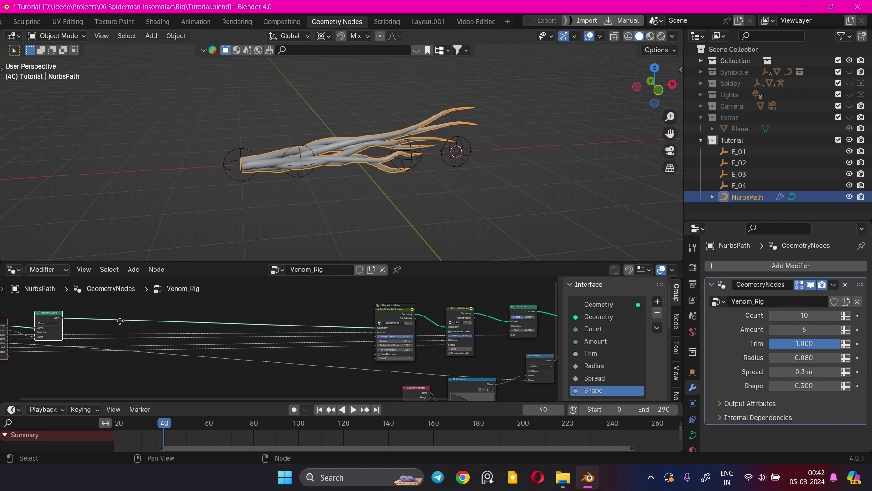
middle_click_drag(111, 319, 179, 335)
scroll(179, 335, "up", 1)
left_click(165, 325)
left_click_drag(114, 332, 414, 332)
middle_click_drag(260, 313, 356, 306)
scroll(357, 306, "up", 1)
Step: Add a Set Position node fed by the Group Input's Geometry output and place it above the node chain
left_click_drag(134, 337, 263, 313)
type("set positio")
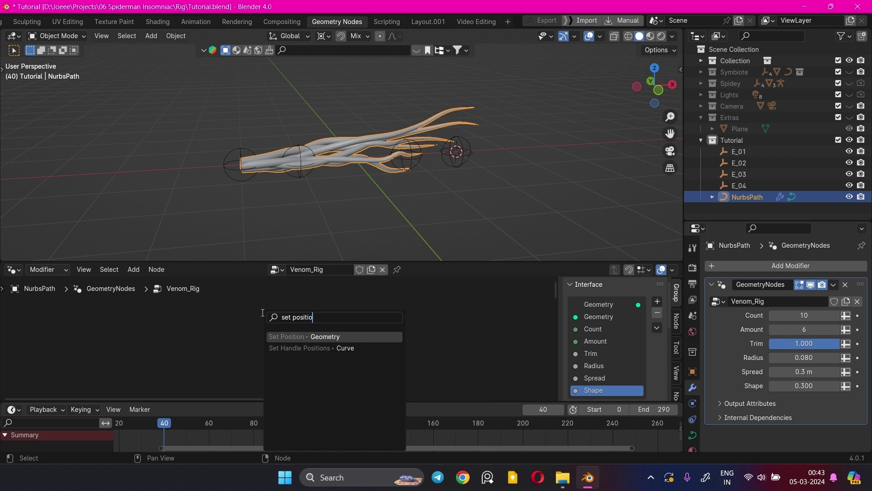
left_click(343, 340)
left_click(385, 343)
scroll(387, 356, "down", 3)
middle_click_drag(387, 359, 382, 377)
scroll(383, 377, "up", 3)
Step: Enlarge the node editor and pin the Venom_Rig node tree of the NurbsPath
left_click_drag(411, 261, 422, 178)
left_click(755, 152)
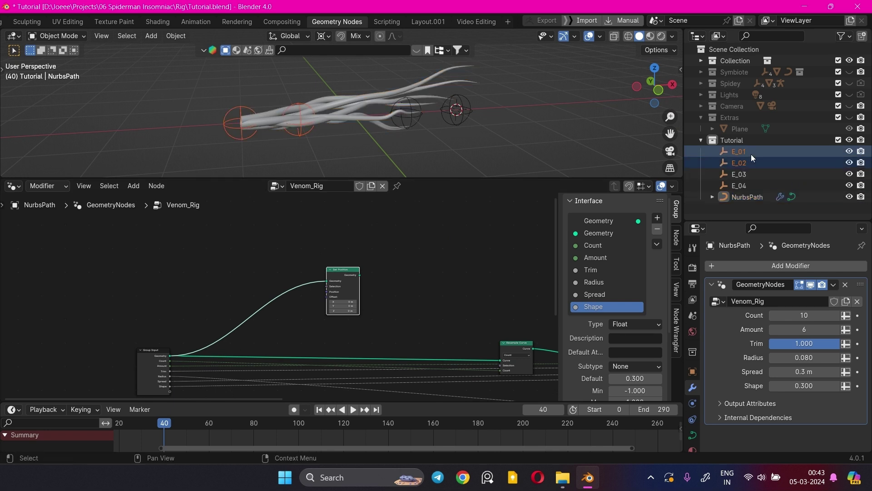
left_click(378, 119)
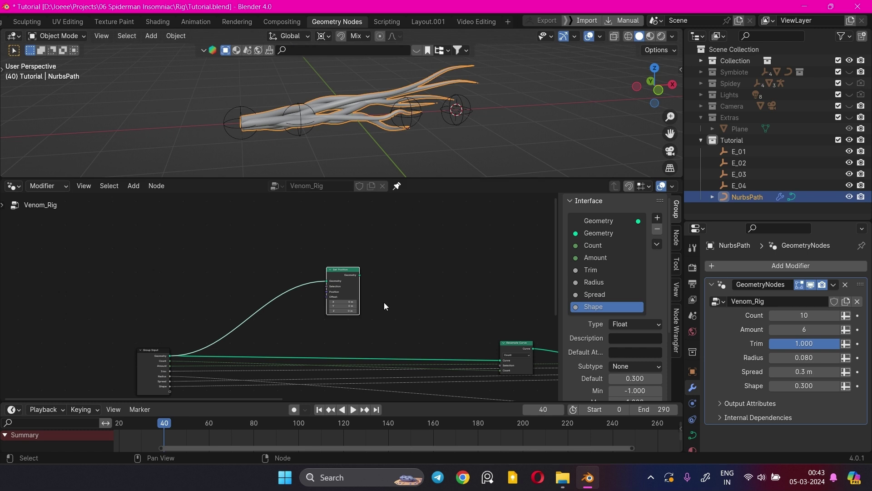
Step: Add an Index node and place it before the Set Position node
scroll(383, 286, "up", 2)
scroll(378, 296, "up", 2)
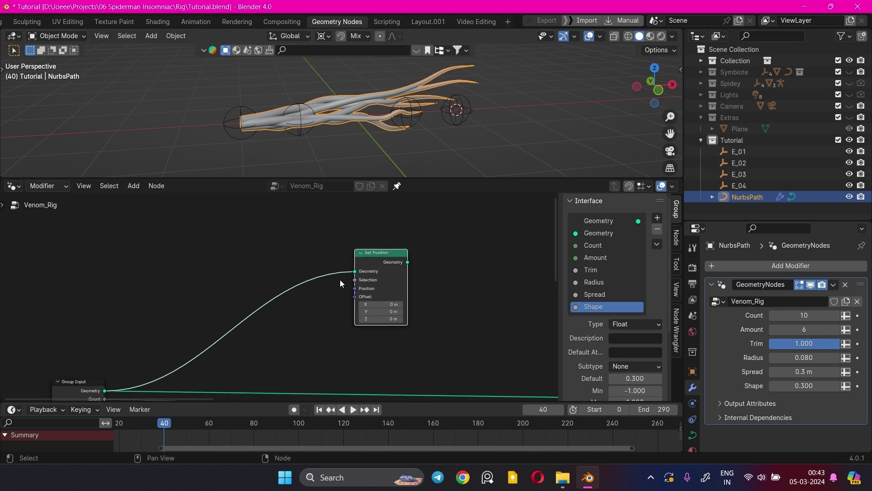
key("shift+a")
type("index")
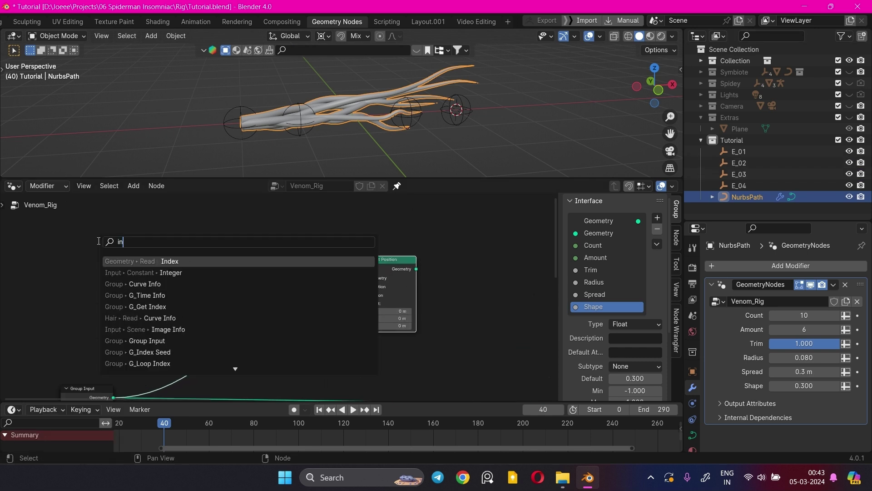
left_click(186, 261)
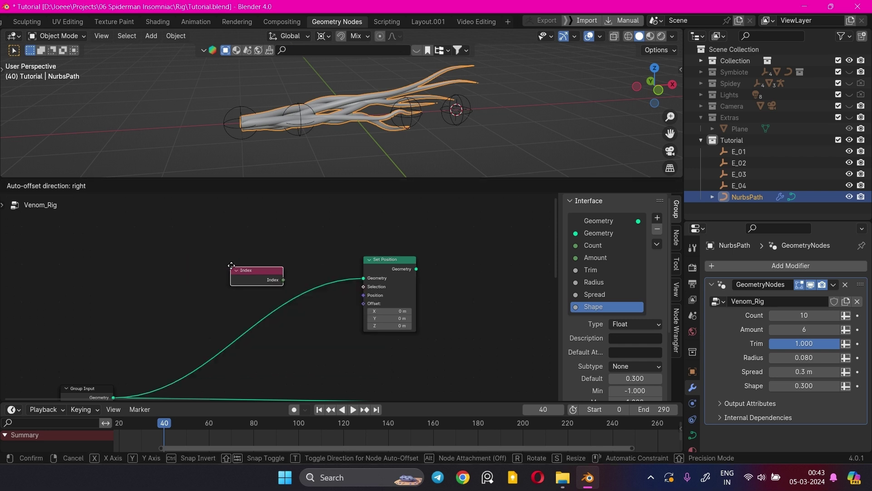
left_click(193, 265)
Step: Add an integer Equal node with Index feeding A and B at 0, and link its Result to Set Position's Selection
key("shift+a")
type("equal")
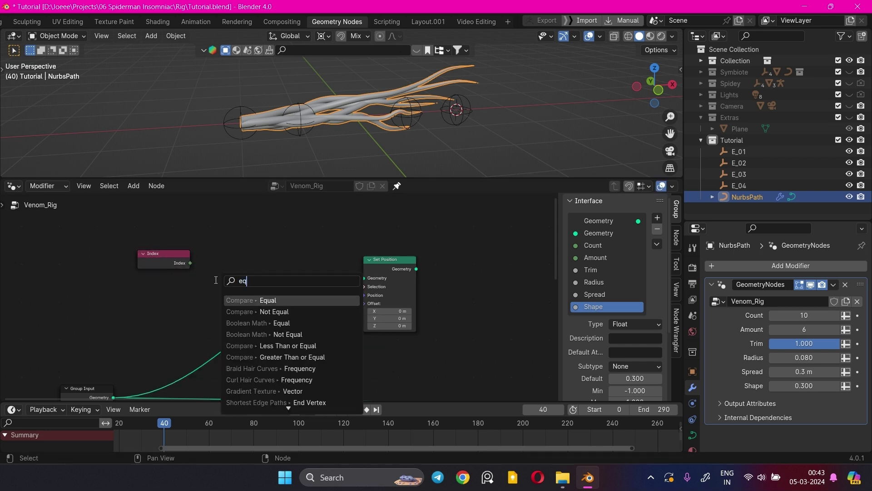
left_click(256, 300)
left_click(266, 271)
left_click_drag(268, 250, 369, 293)
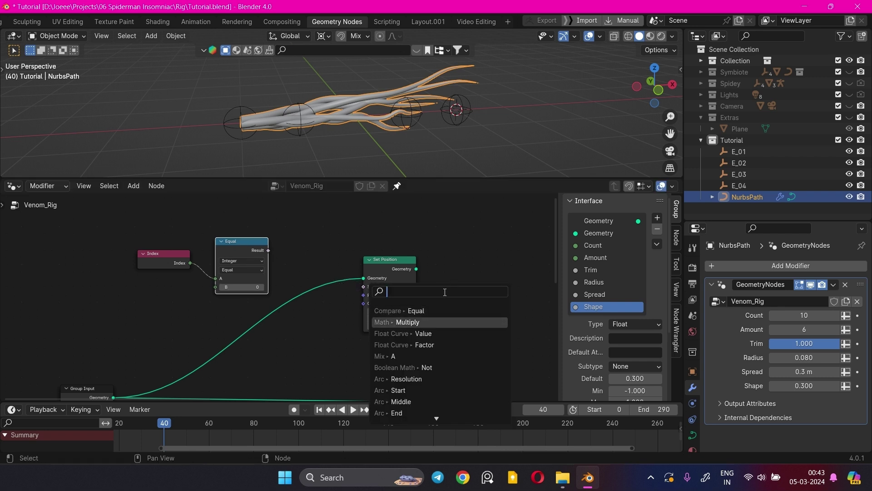
left_click_drag(268, 251, 364, 286)
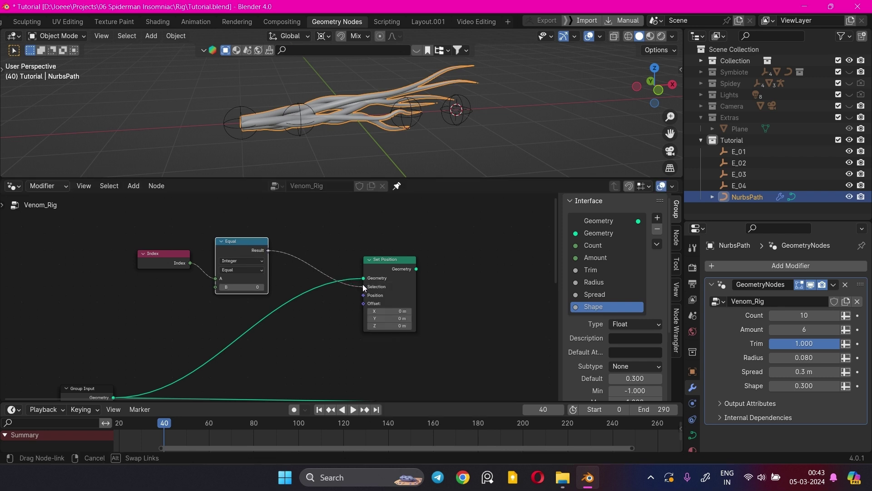
Step: Add an Object Info node for the E_01 empty and link its Location to Set Position's Offset
scroll(350, 315, "down", 2)
left_click(727, 152)
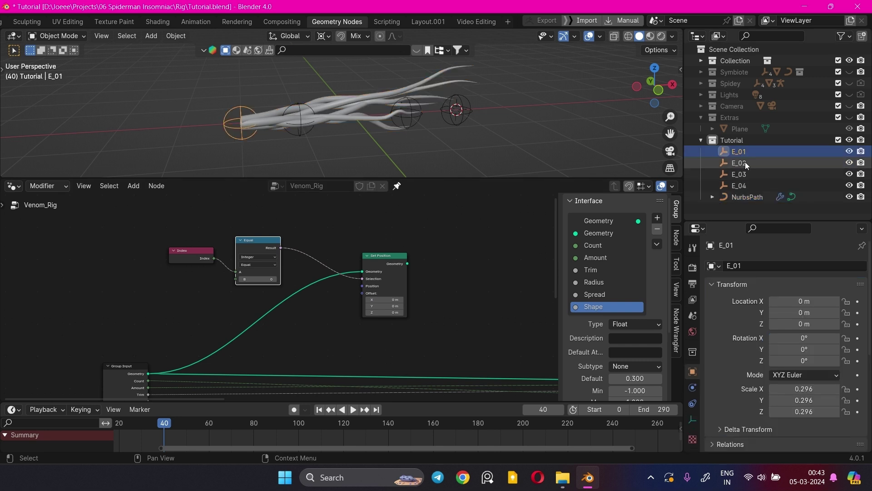
left_click_drag(735, 154, 164, 306)
scroll(121, 337, "up", 1)
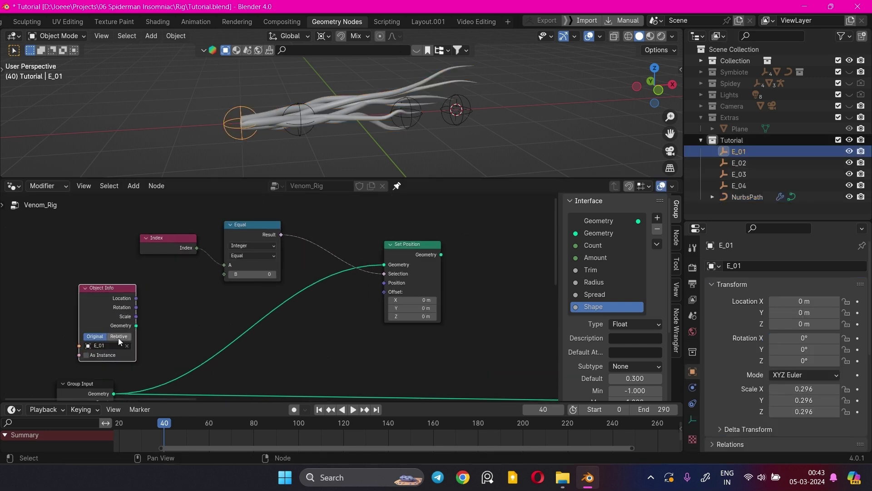
left_click(121, 337)
left_click(100, 336)
left_click_drag(136, 298, 384, 290)
Step: Link the Set Position node's Geometry output to the Curve input of Resample Curve
scroll(429, 278, "down", 4)
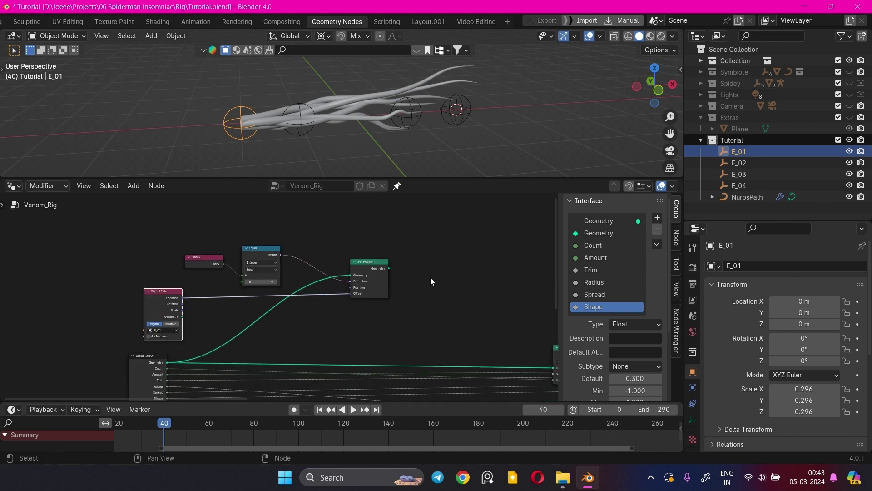
left_click_drag(353, 250, 517, 350)
scroll(132, 314, "up", 1)
Step: Relink the Object Info Location from Set Position's Offset to Position, with the transform space set to Original
left_click(95, 308)
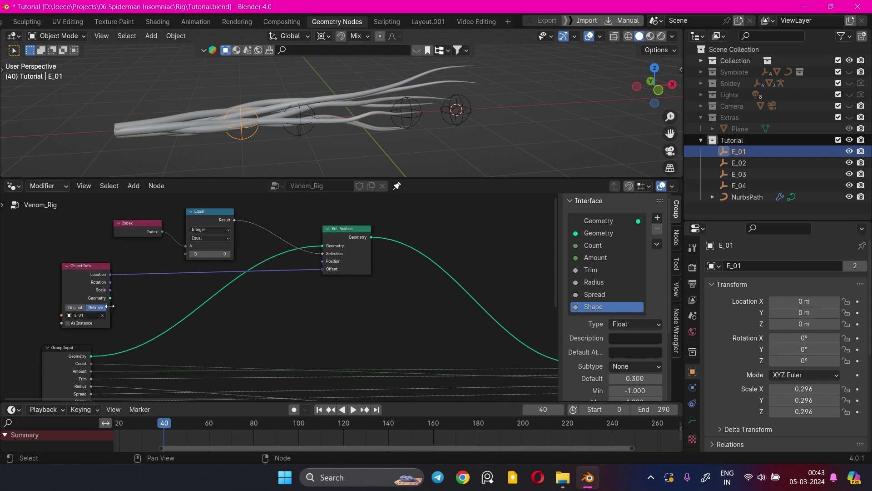
left_click_drag(323, 269, 323, 261)
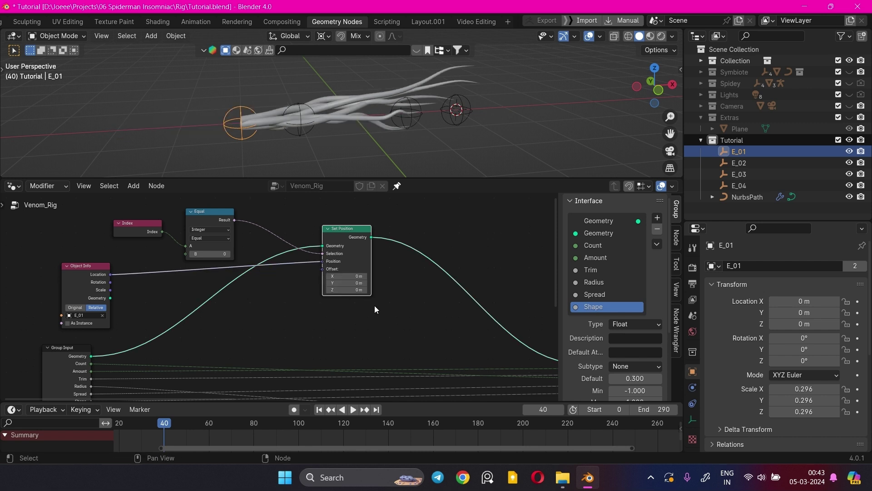
left_click(78, 308)
Step: Try moving the E_01 empty to test its control over the start of the tendrils, and cancel the move
scroll(462, 245, "down", 2)
key("g")
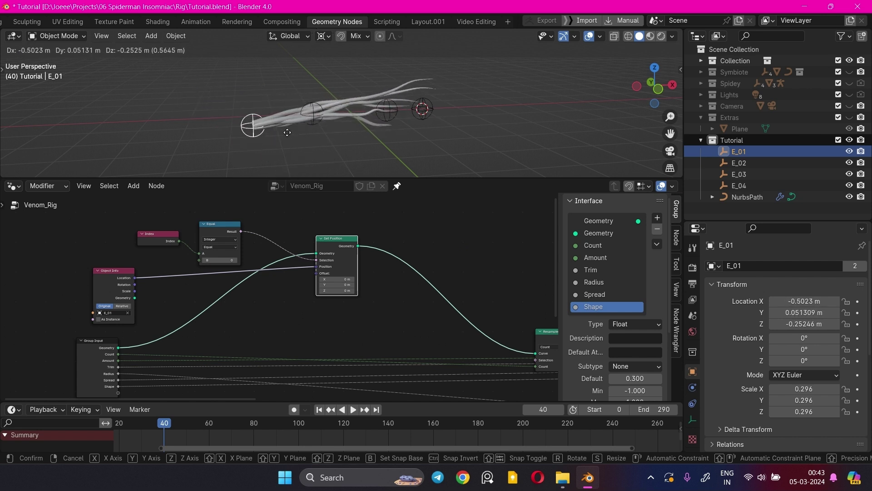
key("Escape")
scroll(380, 302, "down", 1)
scroll(380, 302, "up", 2)
Step: Duplicate the Set Position node and insert the copy between the first Set Position and Resample Curve
middle_click_drag(372, 289, 323, 286)
key("ctrl+c")
key("ctrl+v")
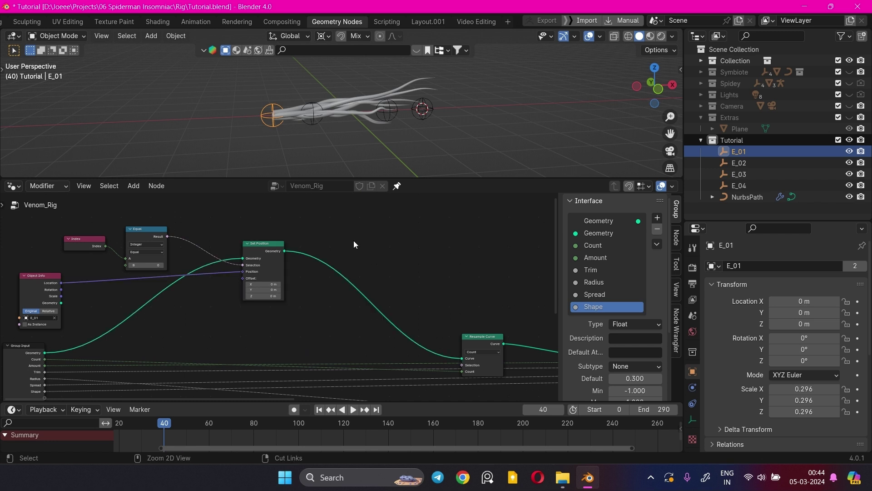
left_click_drag(355, 222, 376, 230)
left_click(454, 247)
Step: Add an Object Info node for the E_02 empty and link its Location to the second Set Position's Position
scroll(322, 255, "up", 1)
scroll(322, 255, "up", 1)
left_click_drag(726, 167, 358, 264)
Step: Duplicate the Equal node, link Index to its A input, set B to 1, and link its Result to the second Set Position's Selection
middle_click_drag(237, 253, 306, 305)
left_click_drag(141, 287, 171, 245)
left_click(192, 271)
key("ctrl+c")
key("ctrl+v")
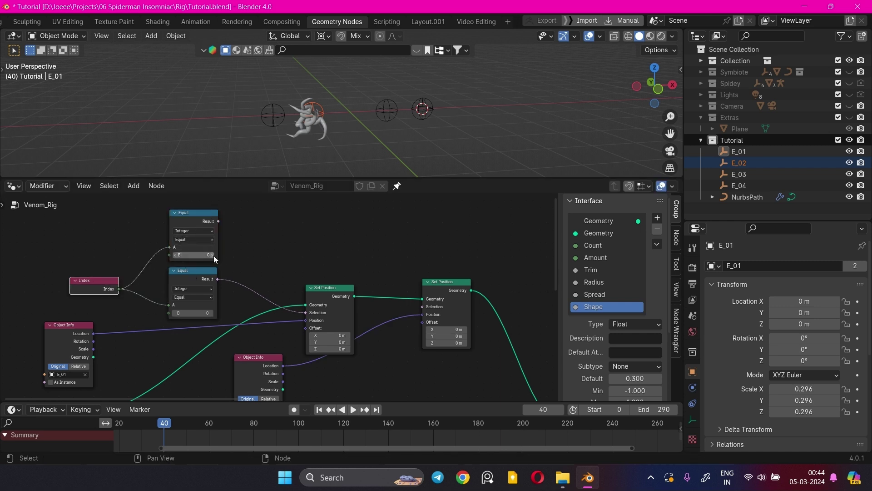
left_click(212, 255)
left_click_drag(218, 221, 437, 308)
Step: Insert a third Set Position node, copied from the second, before Resample Curve
middle_click_drag(437, 308, 222, 253)
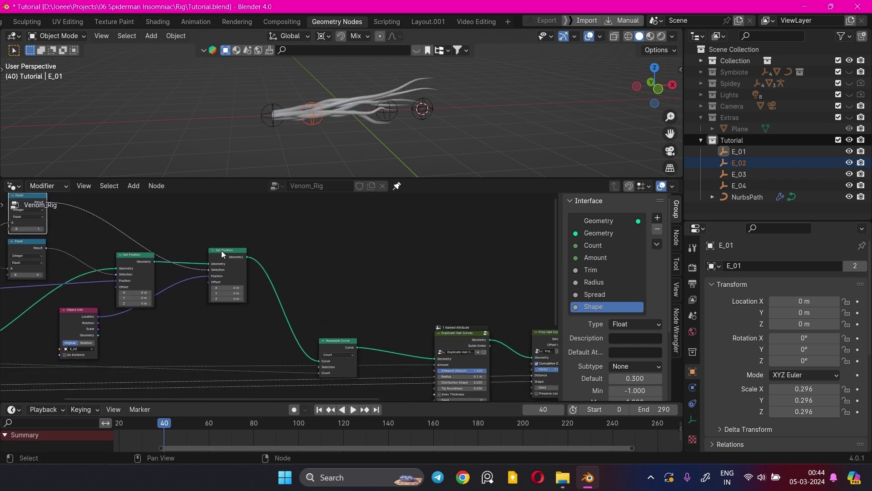
key("shift+d")
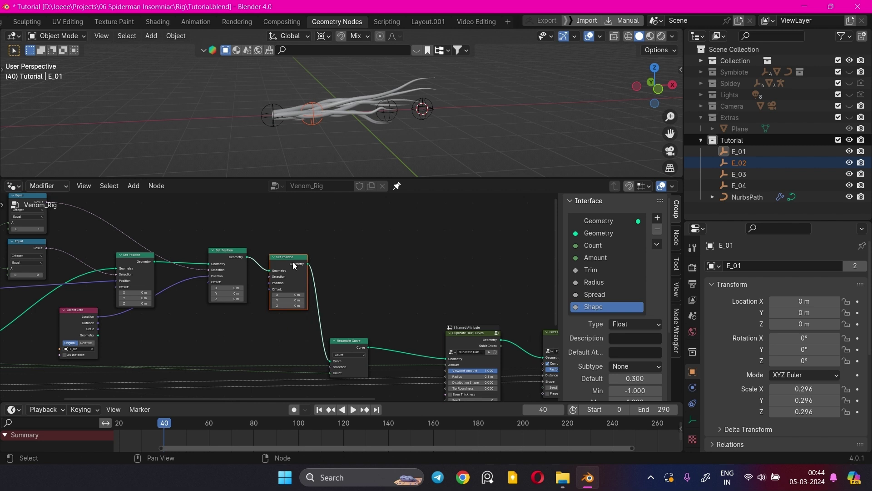
left_click(311, 245)
Step: Add an Object Info node for the E_03 empty and link its Location to the third Set Position's Position
left_click_drag(749, 173, 285, 263)
key("g")
left_click(226, 317)
scroll(278, 298, "up", 3)
scroll(284, 273, "down", 2)
middle_click_drag(30, 224, 203, 308)
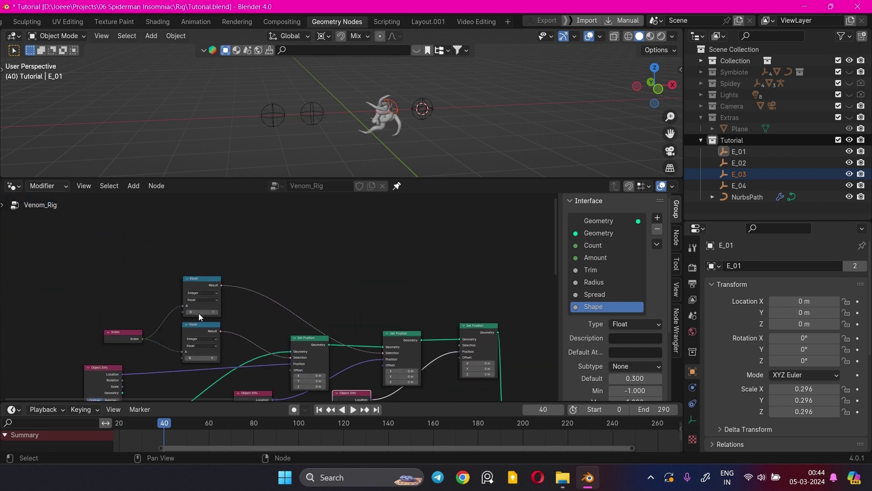
key("shift+d")
left_click(203, 255)
key("x")
Step: Copy the second Equal node, link Index to its A input, set B to 2, and link its Result to the third Set Position's Selection
left_click(202, 282)
key("ctrl+c")
key("ctrl+v")
left_click_drag(203, 241, 209, 247)
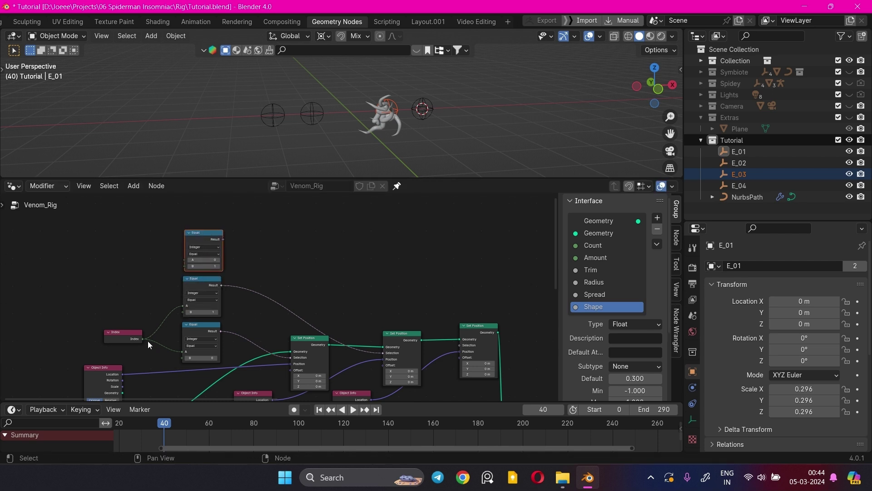
left_click_drag(141, 341, 185, 260)
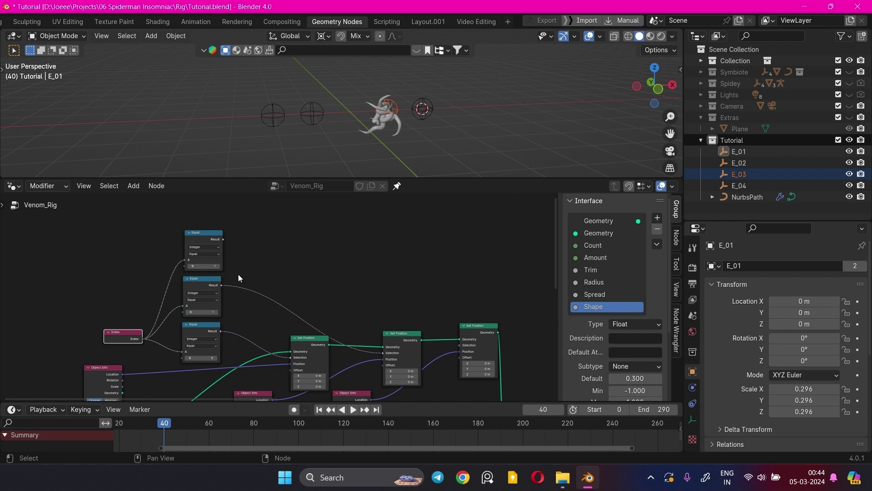
left_click(219, 266)
left_click_drag(223, 239, 459, 347)
Step: Move the Index, Equal, Object Info and Set Position nodes together away from Resample Curve to make room in the chain
scroll(491, 315, "down", 5)
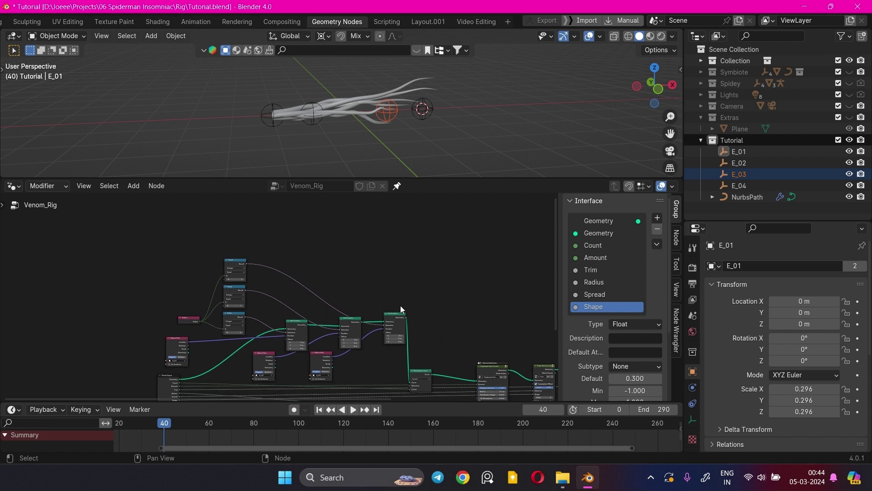
left_click_drag(207, 258, 369, 354)
left_click_drag(369, 307, 288, 244)
key("ctrl+z")
left_click(194, 324, "shift")
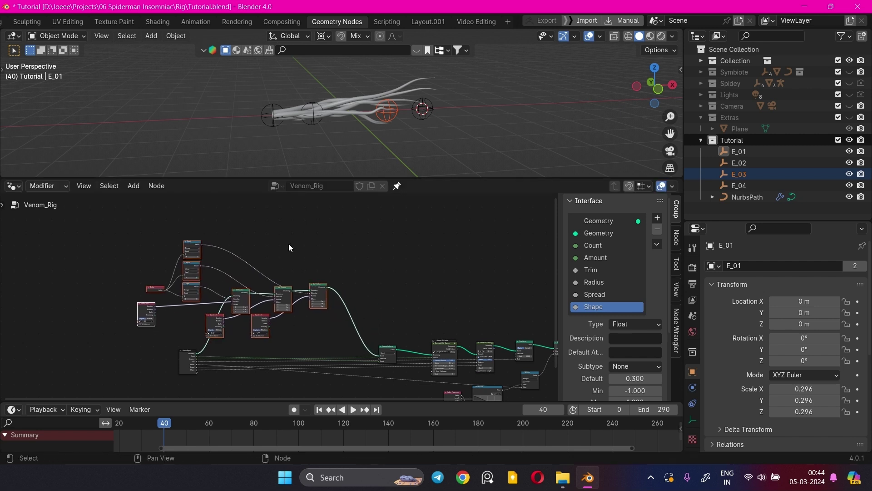
Step: Duplicate the third Equal node, link Index to its A input, and raise its B value by 1
scroll(227, 259, "up", 4)
scroll(190, 268, "up", 3)
left_click(175, 256)
key("shift+d")
left_click(176, 219)
scroll(119, 331, "up", 3)
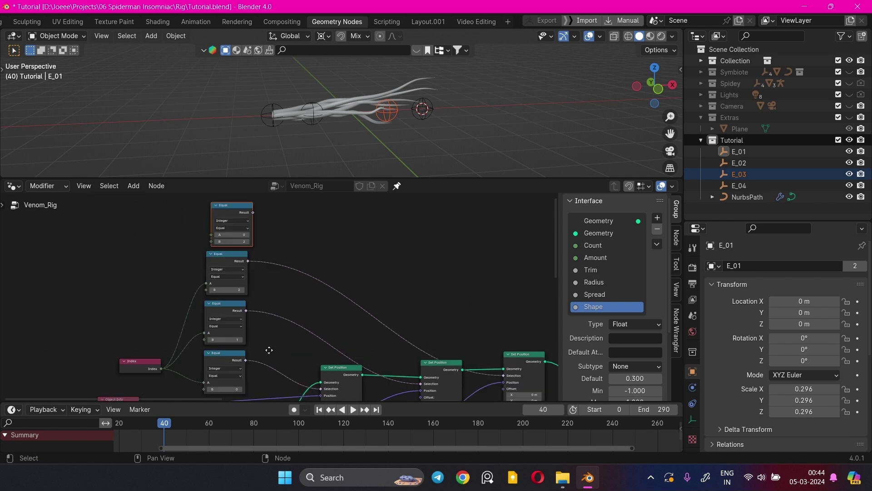
left_click_drag(190, 373, 239, 237)
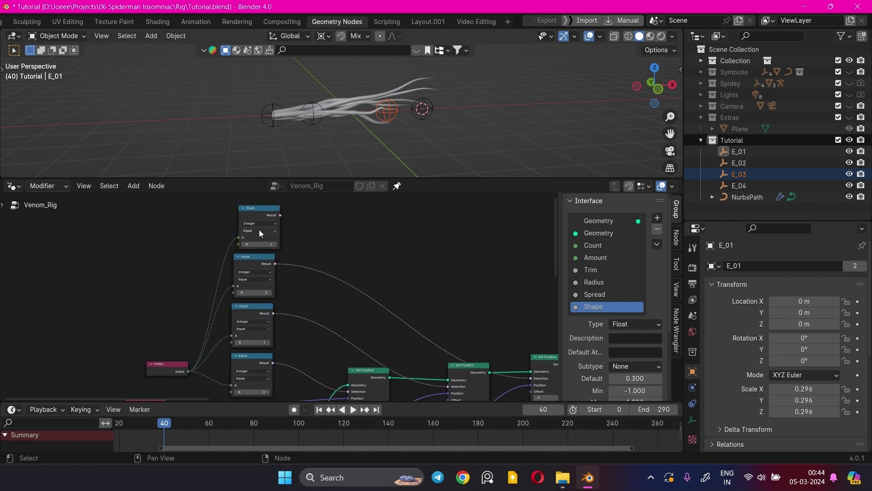
left_click(275, 244)
Step: Insert a fourth Set Position node before Resample Curve and link the fourth Equal's Result to its Selection
middle_click_drag(531, 286, 275, 191)
scroll(301, 267, "down", 1)
key("shift+d")
left_click(356, 267)
middle_click_drag(249, 238, 310, 310)
left_click_drag(122, 205, 394, 345)
Step: Add an Object Info node for E_04, link its Location to the fourth Set Position's Position, and cut the stray Geometry link to Offset
left_click_drag(738, 189, 342, 389)
middle_click_drag(403, 313, 421, 262)
left_click_drag(377, 316, 420, 275)
left_click(412, 350)
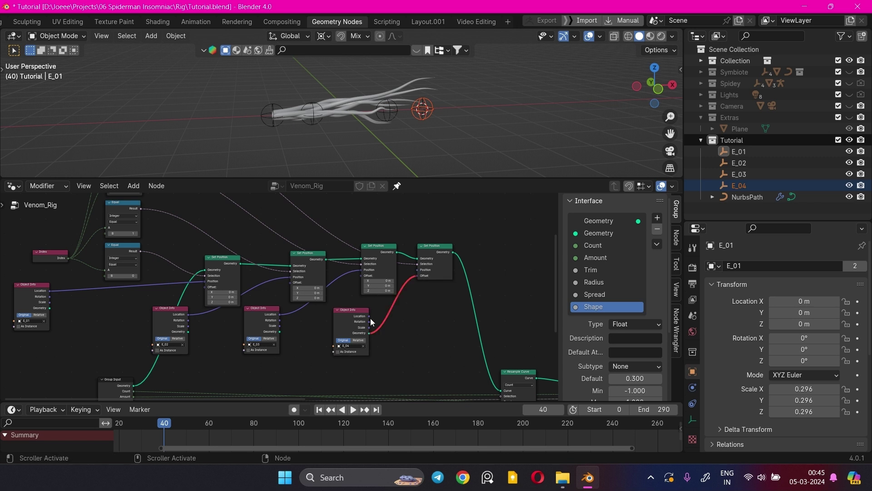
left_click_drag(369, 317, 417, 270)
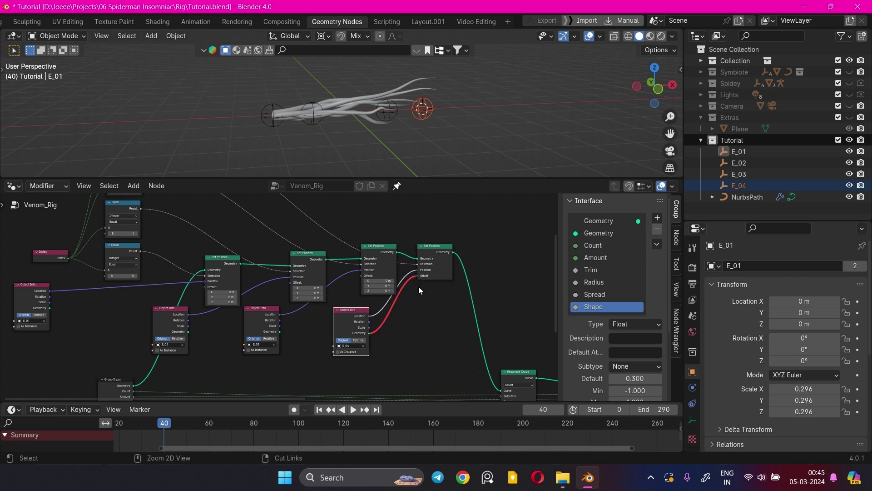
right_click_drag(409, 278, 406, 276, "ctrl")
Step: Try moving the E_04 empty to test its control over the tendril tips, and undo the move
scroll(445, 284, "down", 4)
middle_click_drag(448, 283, 436, 273)
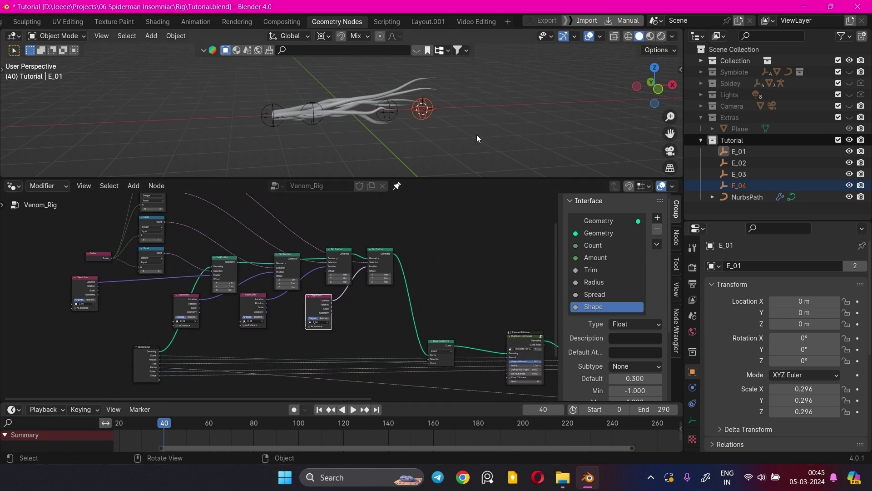
scroll(472, 109, "down", 3)
middle_click_drag(468, 93, 466, 92)
key("g")
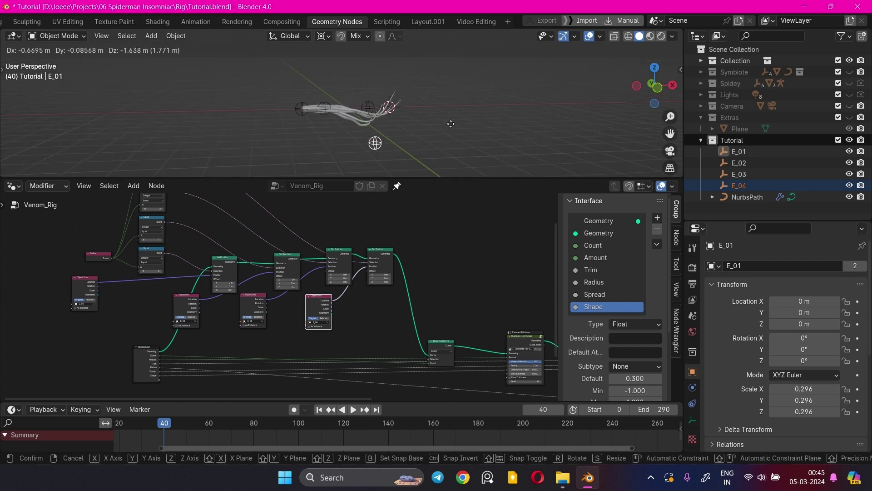
left_click(473, 85)
key("ctrl+z")
Step: Enlarge the 3D viewport and move the Group Output node farther from Curve to Mesh
scroll(482, 277, "down", 3)
middle_click_drag(482, 278, 400, 273)
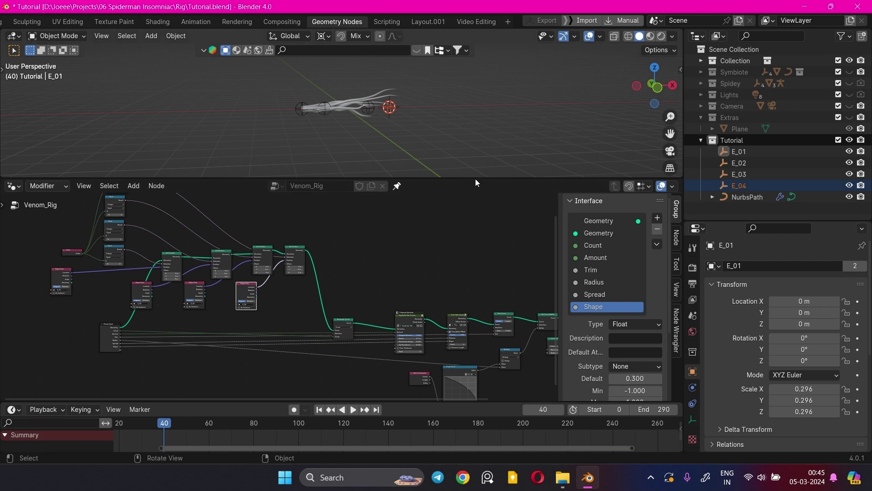
scroll(459, 276, "down", 3)
middle_click_drag(459, 275, 400, 267)
scroll(454, 285, "up", 2)
scroll(502, 296, "up", 2)
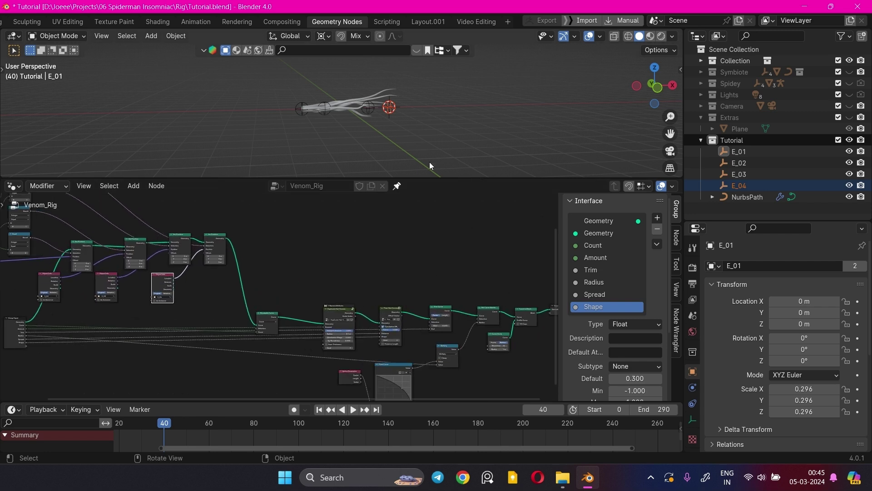
left_click_drag(444, 178, 444, 195)
middle_click_drag(548, 317, 435, 321)
scroll(434, 320, "up", 4)
scroll(400, 305, "up", 4)
middle_click_drag(400, 294, 308, 241)
left_click_drag(372, 277, 442, 282)
Step: Add a Set Material node between Curve to Mesh and Group Output, linking its Geometry through to the output
left_click_drag(305, 285, 326, 299)
type("set matw")
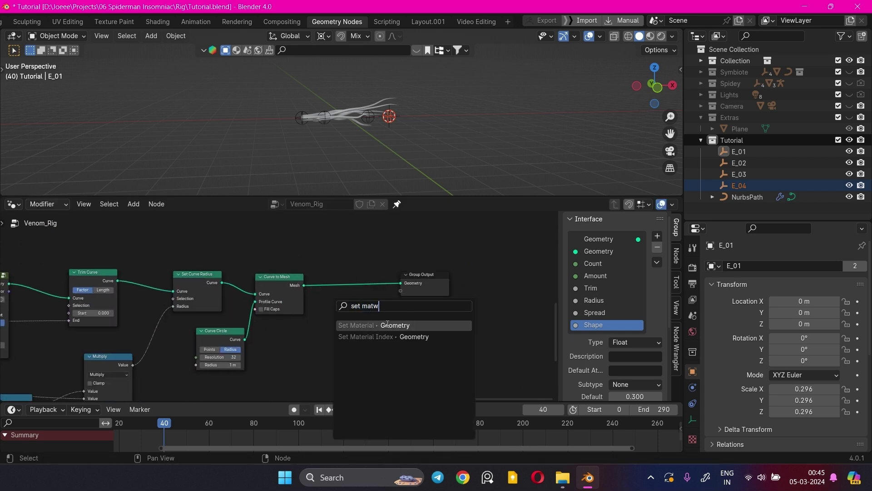
key("Return")
left_click(378, 313)
left_click_drag(378, 313, 401, 284)
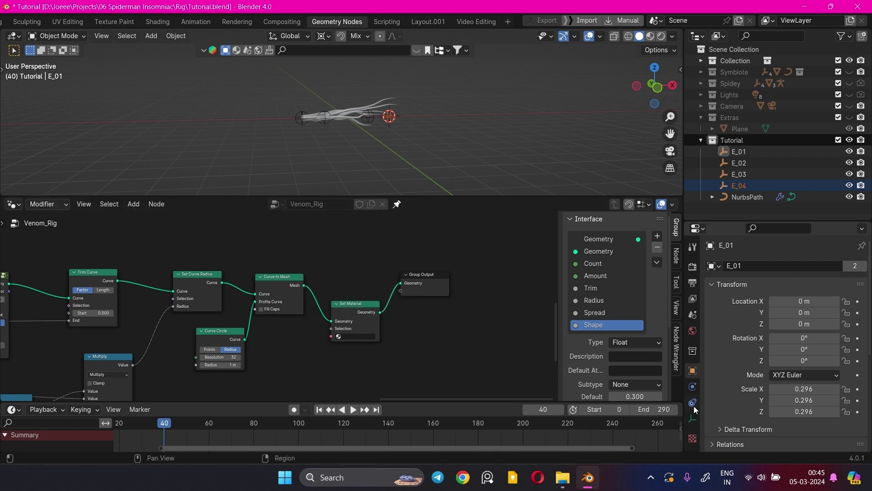
Step: Create a new material named M_Venom on the NurbsPath and set its Base Color to black
left_click(370, 110)
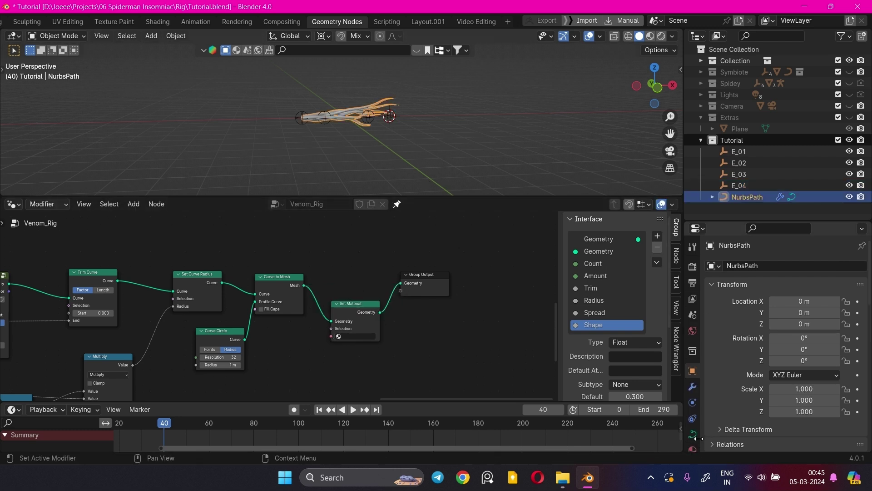
left_click(692, 449)
left_click(771, 313)
double_click(756, 269)
type("M_Venom")
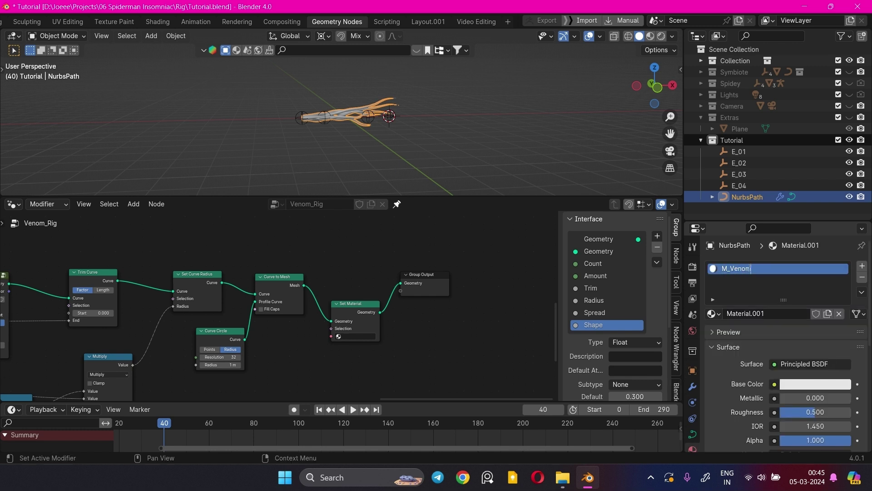
key("Return")
left_click(831, 388)
left_click_drag(842, 249, 842, 304)
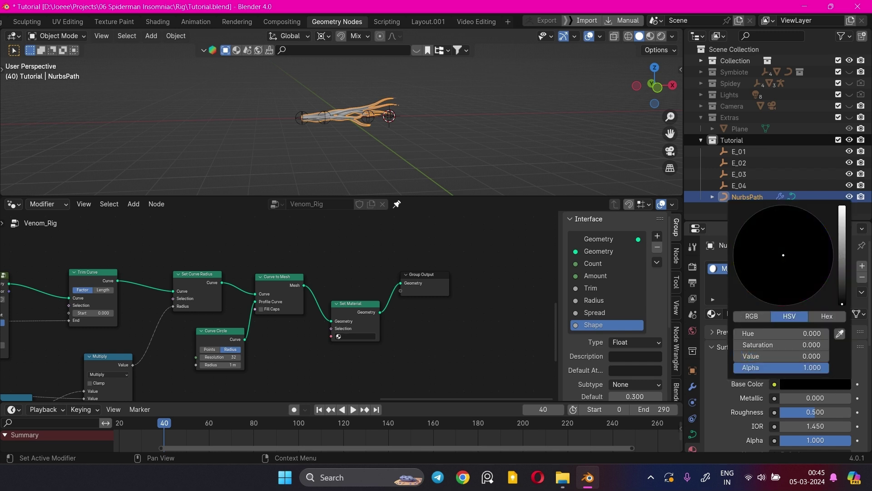
Step: Assign M_Venom in the Set Material node and place the node in line between Curve to Mesh and Group Output
left_click(365, 336)
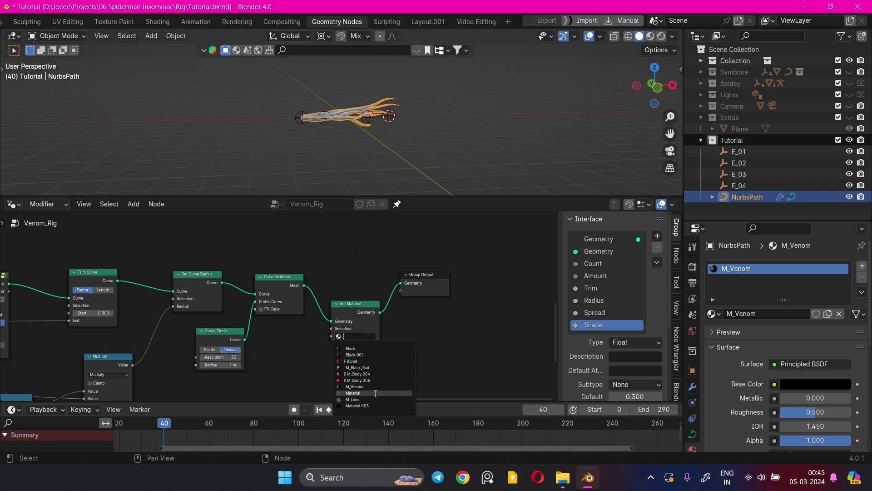
type("venom")
key("Return")
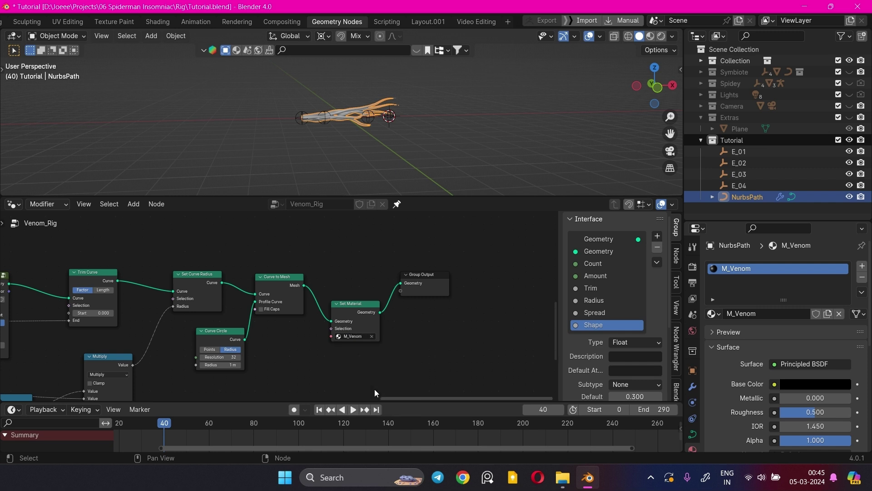
left_click_drag(365, 302, 350, 277)
Step: Switch the 3D viewport shading to Material Preview and frame the tendrils closer
key("z")
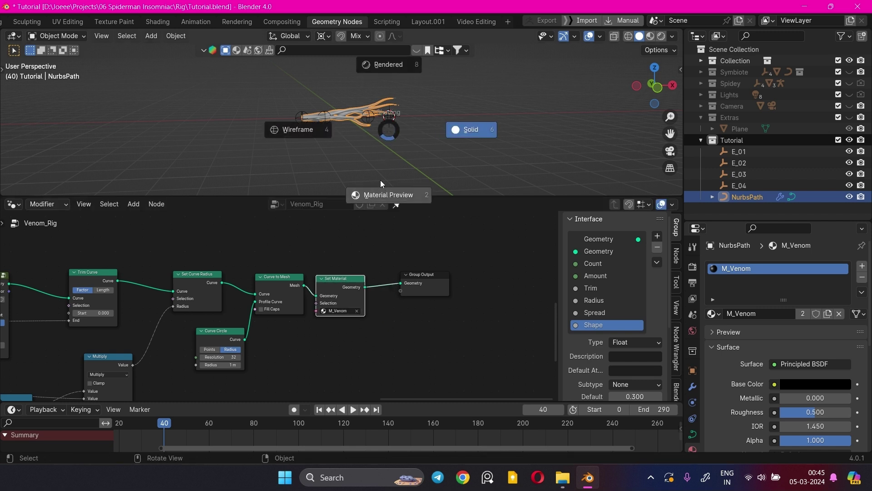
left_click(382, 180)
left_click(428, 128)
scroll(427, 129, "up", 8)
Step: Move the E_03 and E_02 empties downward to bend the middle of the tendrils
left_click(447, 131)
scroll(447, 131, "down", 5)
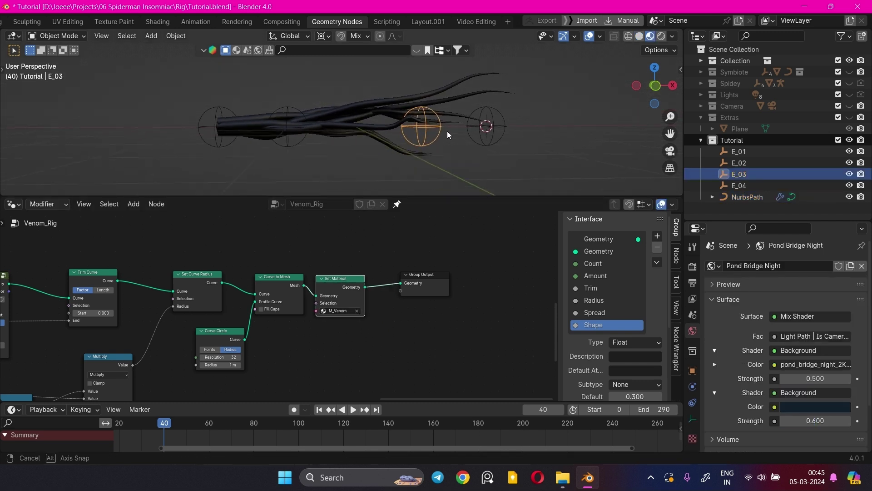
key("g")
left_click(381, 163)
left_click(319, 142)
key("g")
left_click(324, 140)
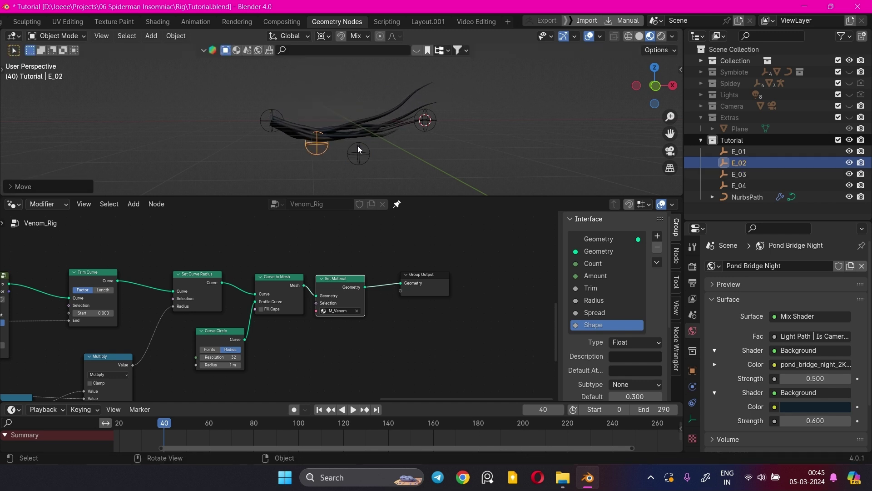
Step: Move the E_03 empty back up toward E_04 to lift the tendrils' outer half
left_click(358, 149)
key("g")
left_click(389, 113)
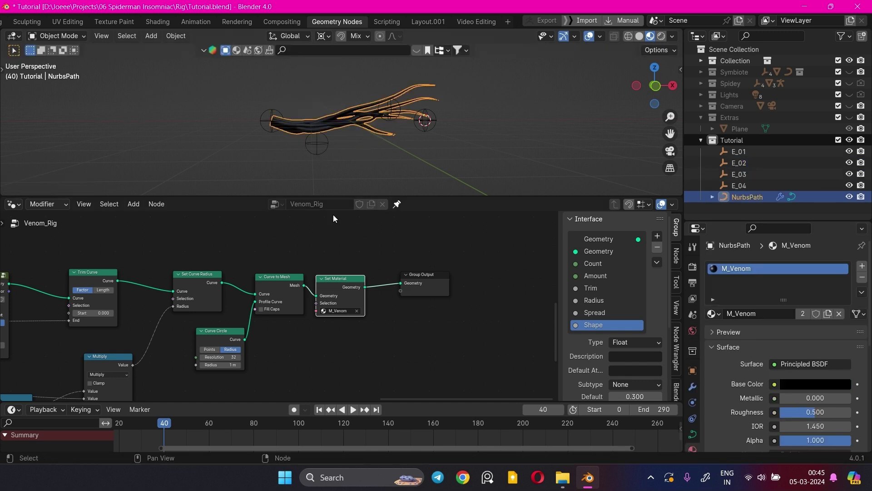
Step: Set the NurbsPath's Venom_Rig modifier inputs to Count 6, Radius 0.080, Spread 0.31 m and Shape 0.160
scroll(384, 133, "up", 2)
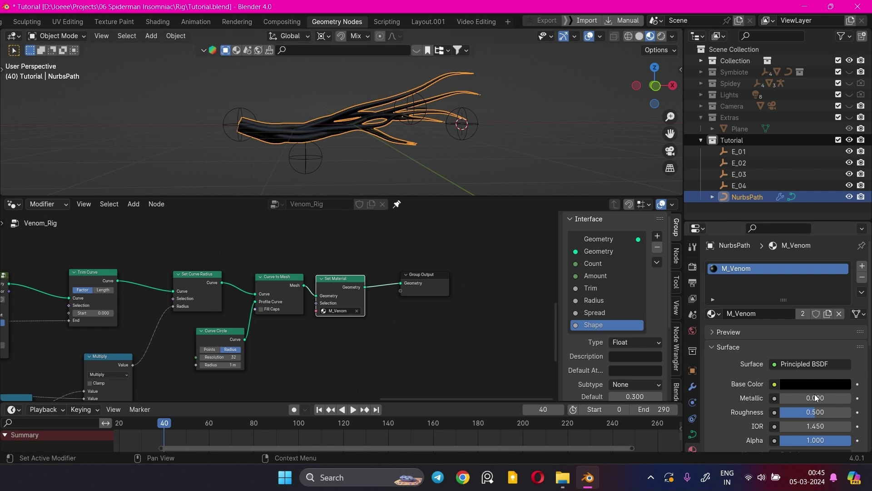
left_click(693, 434)
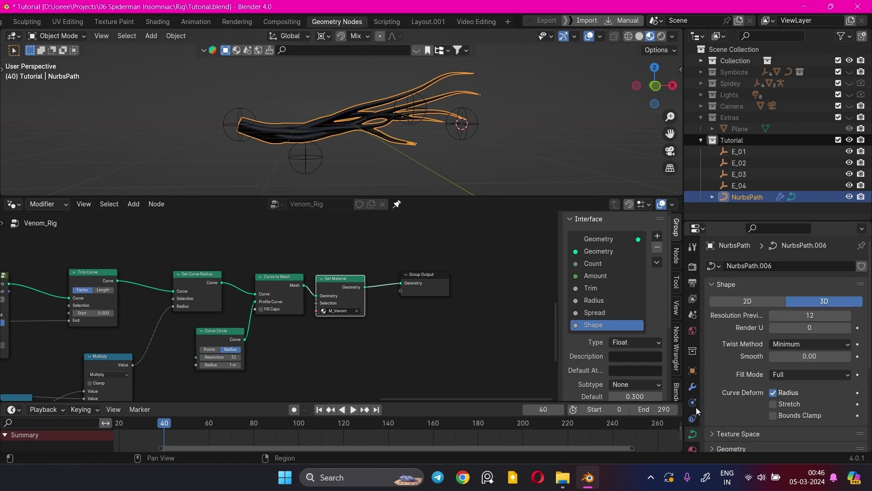
left_click(693, 387)
mouse_move(804, 316)
left_mouse_down()
mouse_move(829, 315)
mouse_move(798, 316)
left_mouse_up()
left_click_drag(804, 371, 818, 370)
left_click_drag(805, 314, 791, 315)
mouse_move(804, 357)
left_mouse_down()
mouse_move(818, 357)
mouse_move(805, 357)
left_mouse_up()
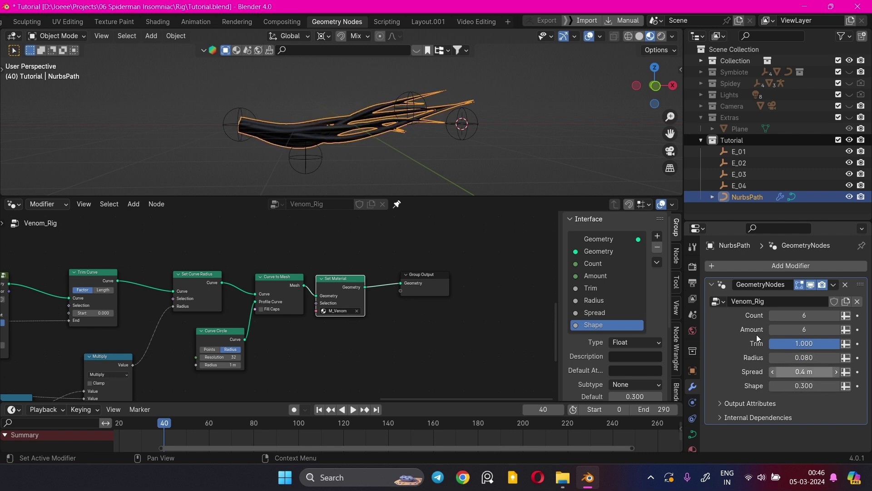
left_click(560, 122)
mouse_move(804, 385)
left_mouse_down()
mouse_move(791, 385)
mouse_move(806, 381)
mouse_move(798, 372)
left_mouse_up()
scroll(399, 321, "down", 10)
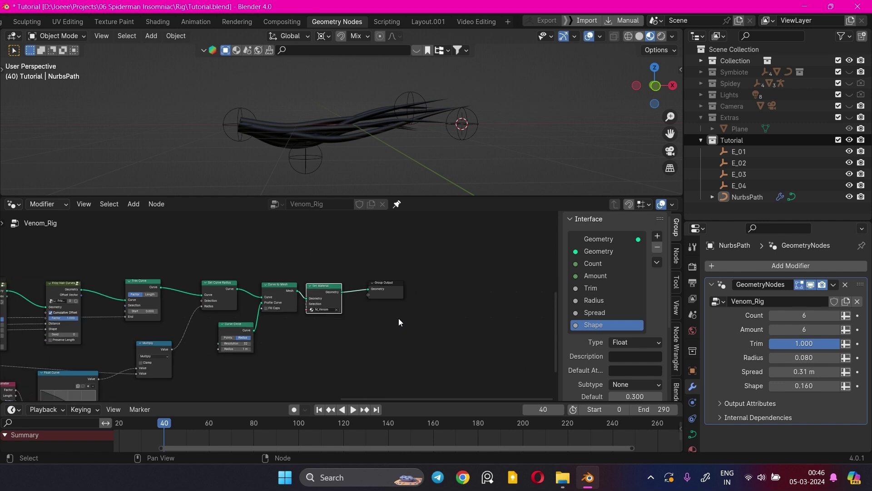
middle_click_drag(382, 309, 287, 286)
scroll(105, 286, "up", 4)
scroll(338, 285, "up", 14)
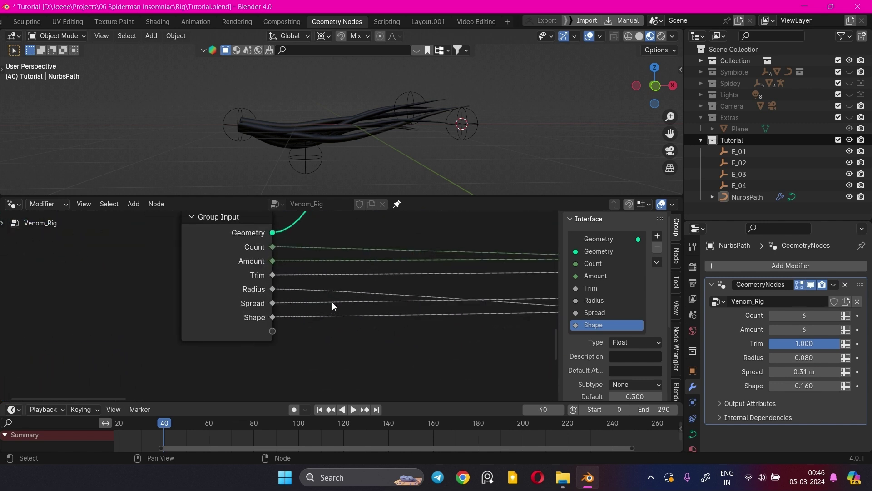
scroll(332, 302, "down", 4)
middle_click_drag(362, 296, 121, 321)
Step: Increase the Venom_Rig modifier's Amount for more tendrils, reduce the Radius, and raise the Count
left_click_drag(804, 329, 838, 329)
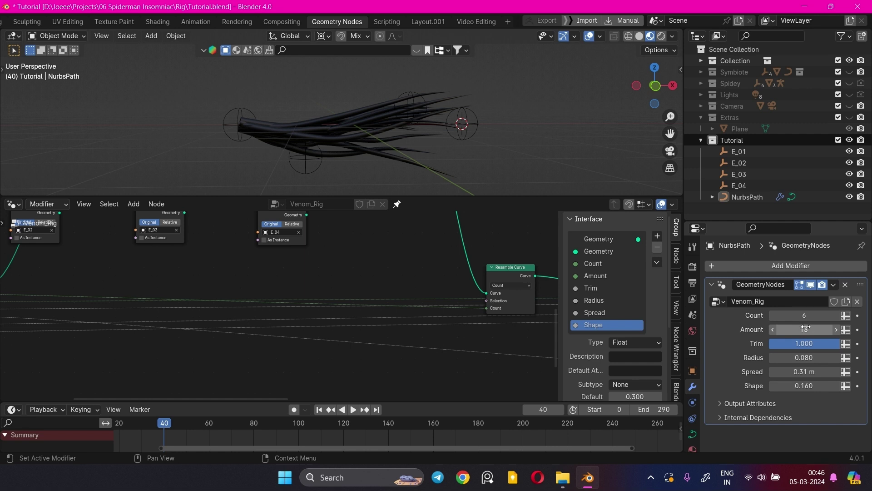
left_click_drag(806, 357, 797, 372)
left_click_drag(804, 315, 814, 315)
Step: Move the E_02 empty to bend the tendrils, placing it below them at about X 0.43 m, Z -0.67 m
middle_click_drag(499, 147, 340, 143)
left_click(316, 162)
key("g")
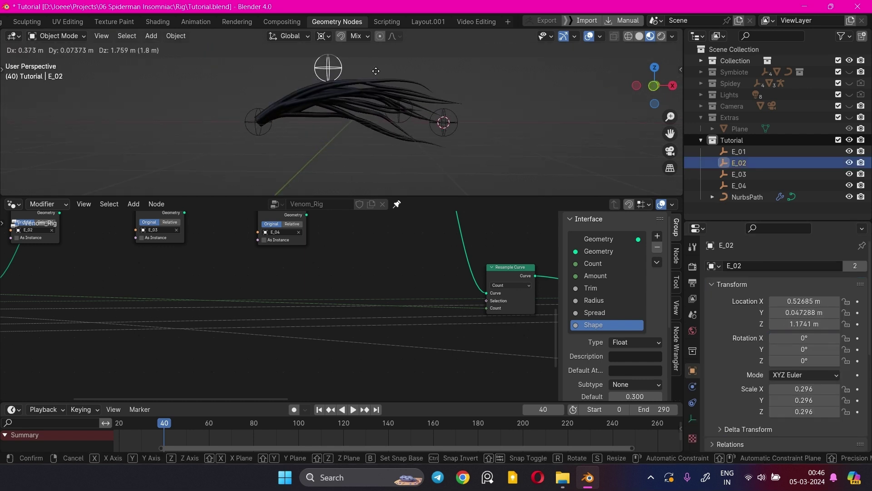
left_click(369, 171)
scroll(400, 135, "down", 3)
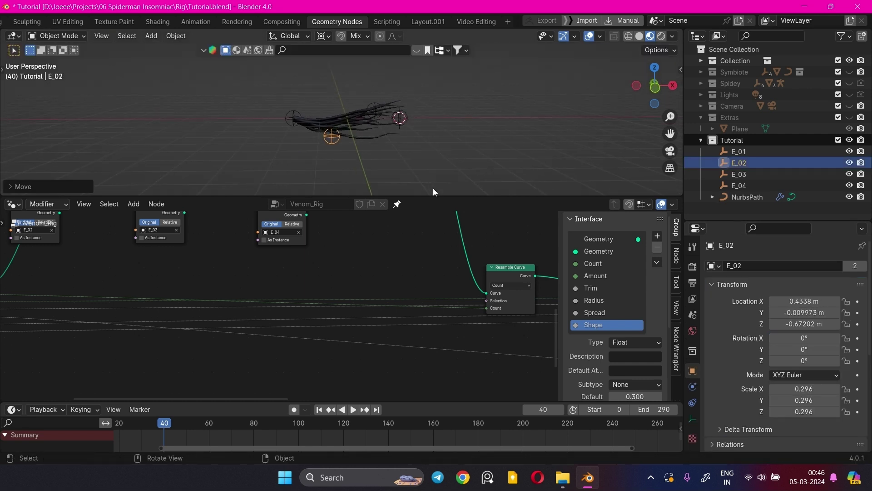
Step: Enlarge the 3D viewport and switch the node editor to an unpinned Shader Editor showing NurbsPath's M_Venom material
left_click_drag(436, 196, 437, 268)
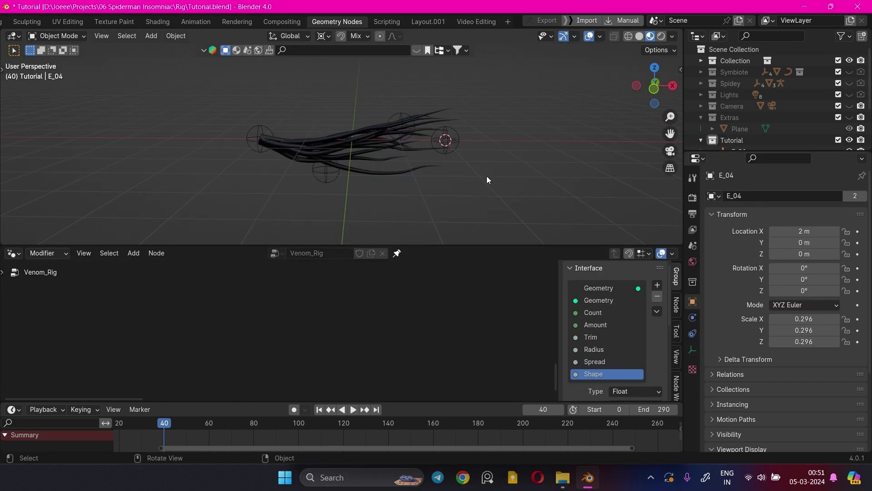
left_click(14, 253)
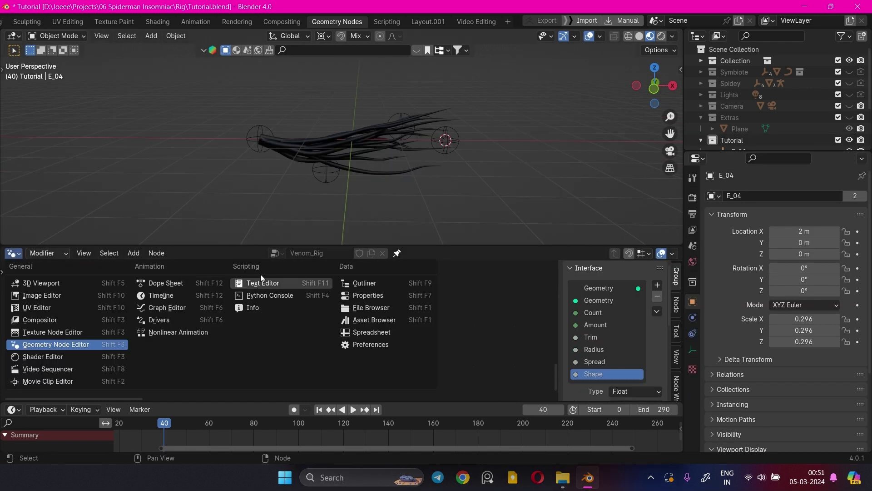
left_click(72, 358)
left_click(416, 148)
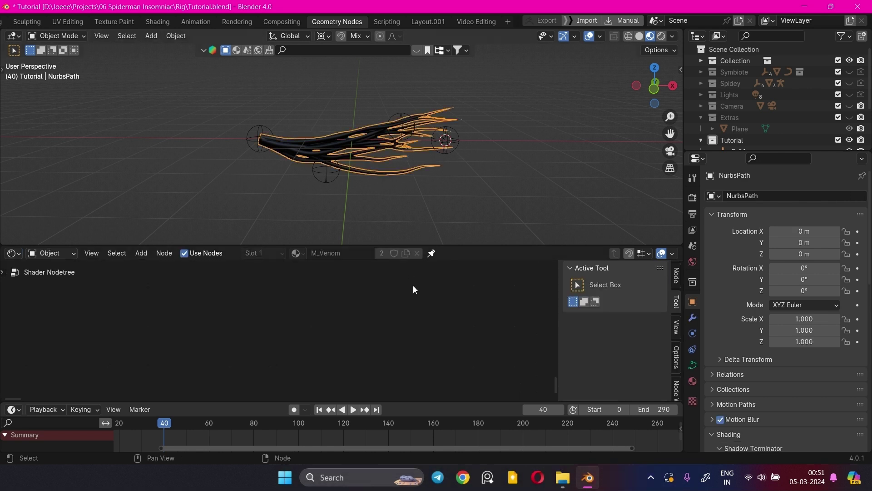
left_click(432, 253)
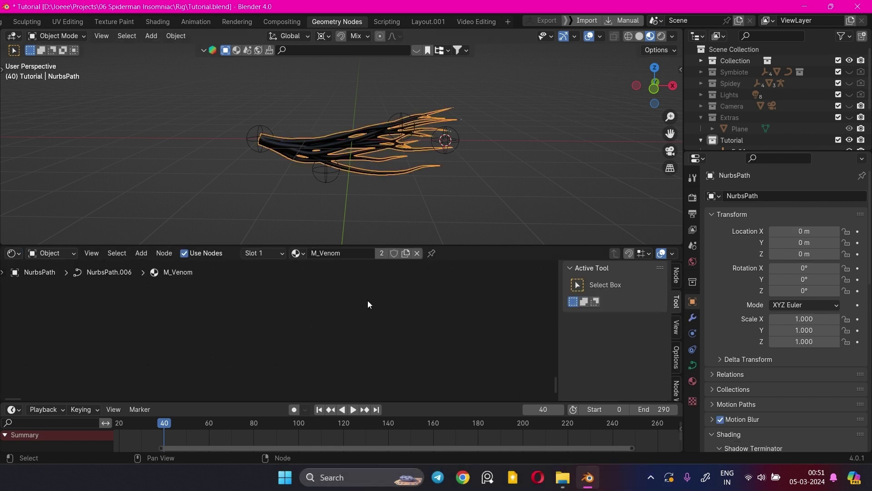
Step: Add a Musgrave Texture node to M_Venom, ahead of the Principled BSDF
scroll(310, 312, "down", 6)
middle_click_drag(406, 302, 245, 372)
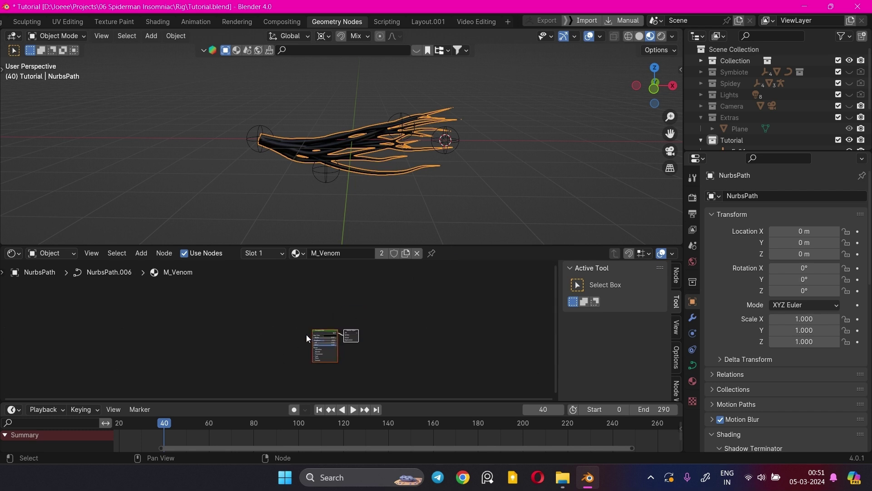
scroll(306, 334, "up", 8)
key("shift+a")
left_click(256, 309)
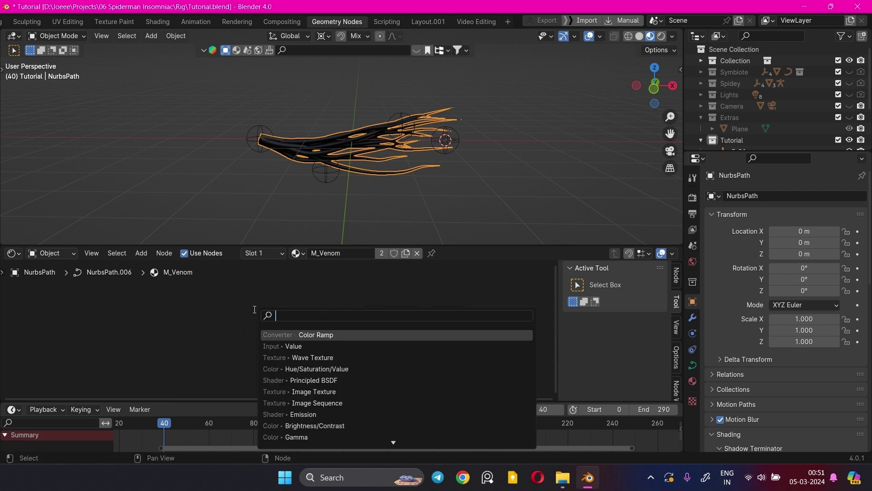
type("musgrave")
key("Return")
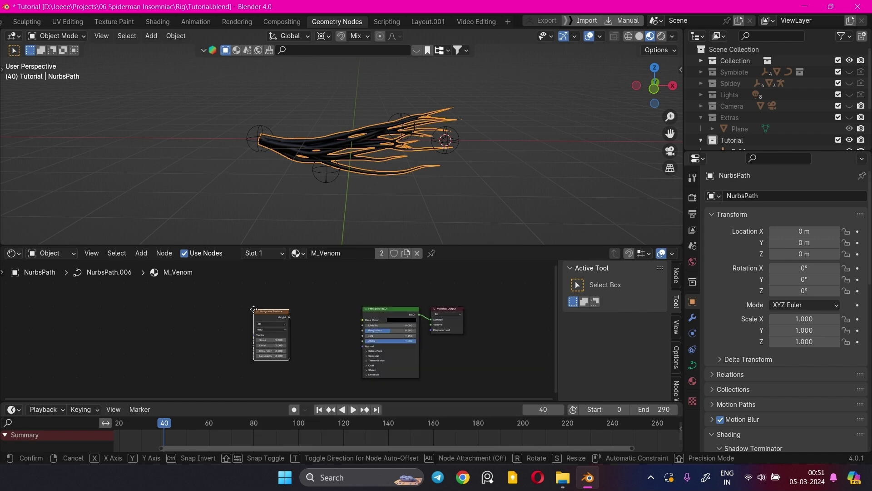
left_click(254, 310)
Step: Preview the Musgrave Texture on the tendrils and set its Scale to 53.8 and Detail to 14.5
scroll(405, 106, "up", 5)
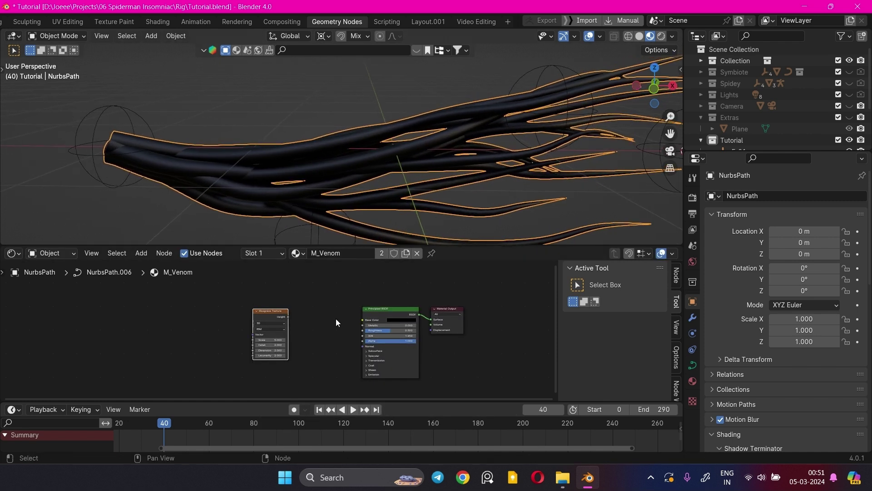
scroll(336, 318, "up", 4)
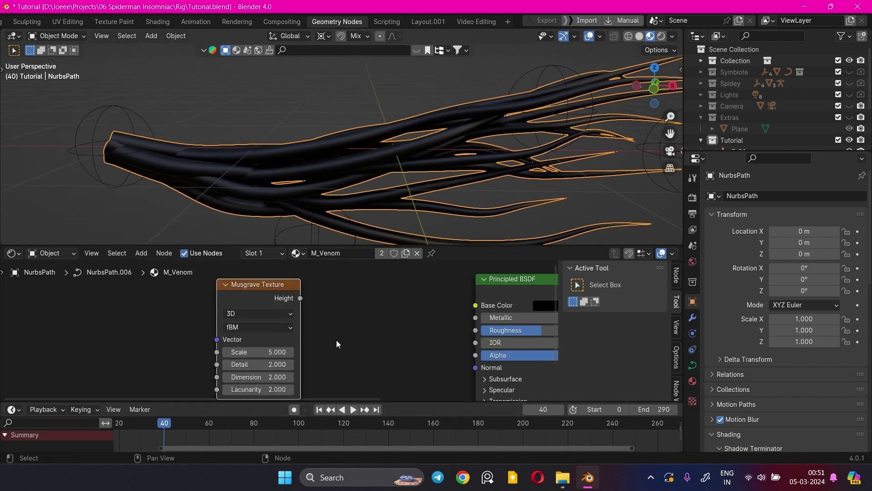
left_click(289, 287, "ctrl+shift")
scroll(348, 316, "up", 2)
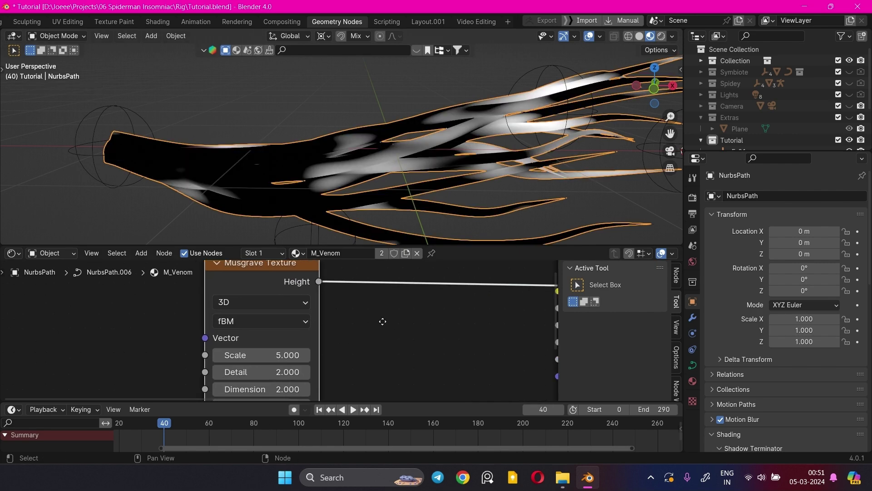
left_click_drag(302, 341, 416, 342)
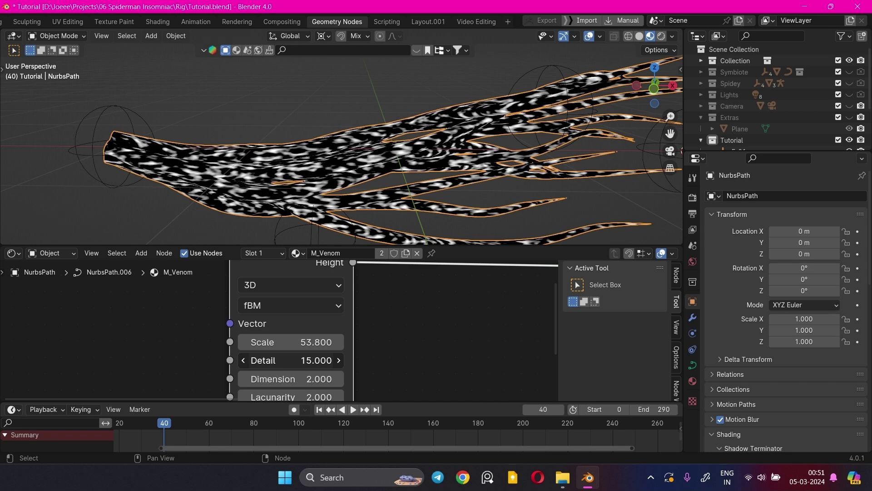
left_click_drag(324, 360, 319, 360)
Step: Insert a Color Ramp node on the Musgrave Texture's Height output link
scroll(405, 306, "down", 2)
middle_click_drag(394, 292, 353, 302)
key("shift+a")
left_click(349, 299)
type("colo")
left_click(449, 331)
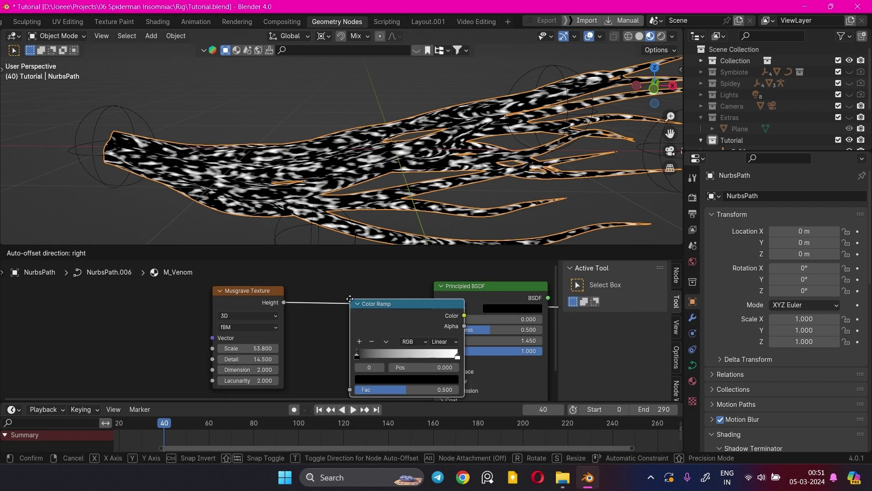
Step: Move the Color Ramp's black stop inward and set its white stop to position 0.916 to isolate small spots
middle_click_drag(451, 334, 435, 325)
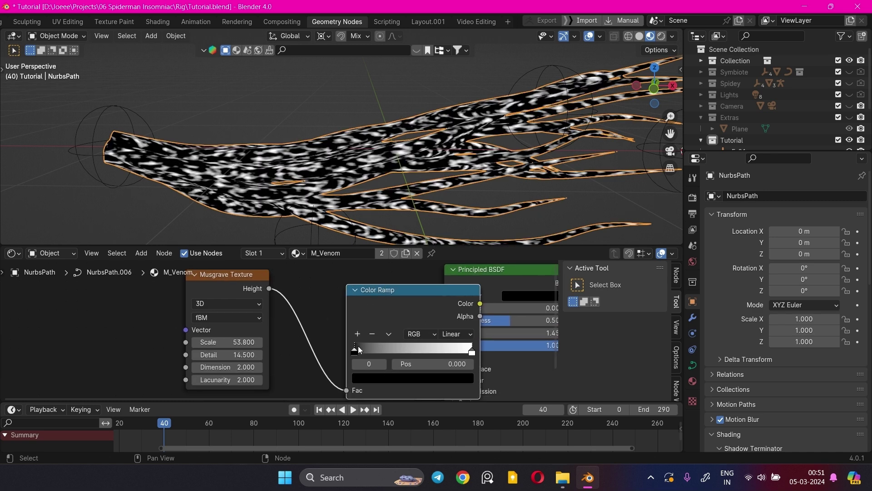
left_click_drag(358, 345, 393, 350)
left_click_drag(477, 353, 420, 338)
left_click_drag(427, 340, 407, 339)
Step: Move the Musgrave Texture and Color Ramp away from the Principled BSDF and insert a Bump node after the Color Ramp
scroll(427, 343, "down", 10)
left_click_drag(244, 285, 292, 325)
key("g")
left_click(200, 320)
key("shift+a")
left_click(282, 296)
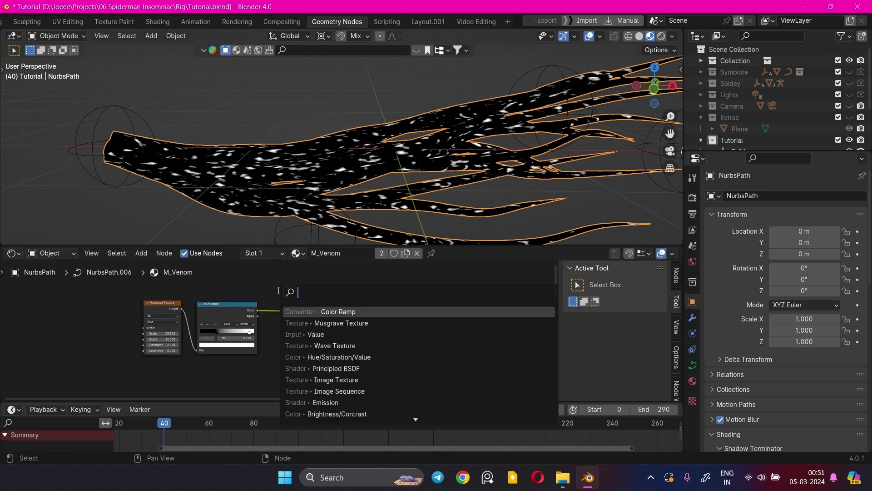
type("bump")
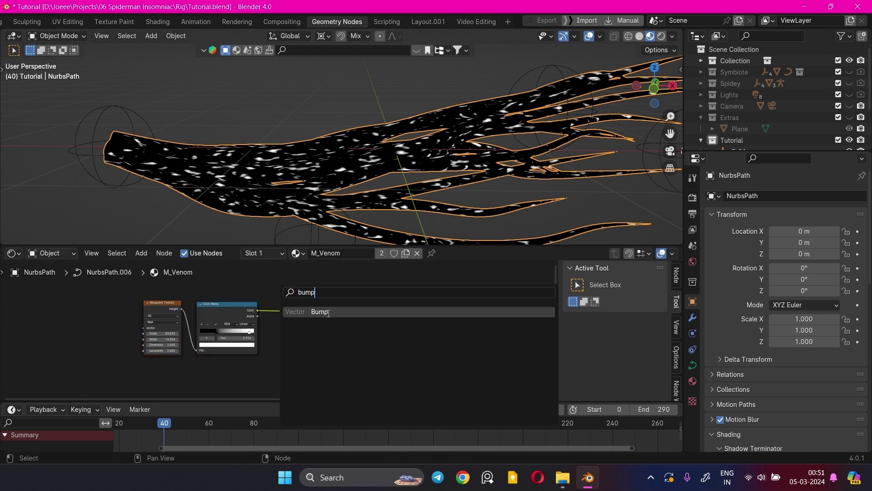
left_click(328, 313)
left_click(310, 310)
Step: Connect the Color Ramp's Color to the Bump's Height and the Bump's Normal to the Principled BSDF's Normal, restoring the shader output
scroll(318, 313, "up", 2)
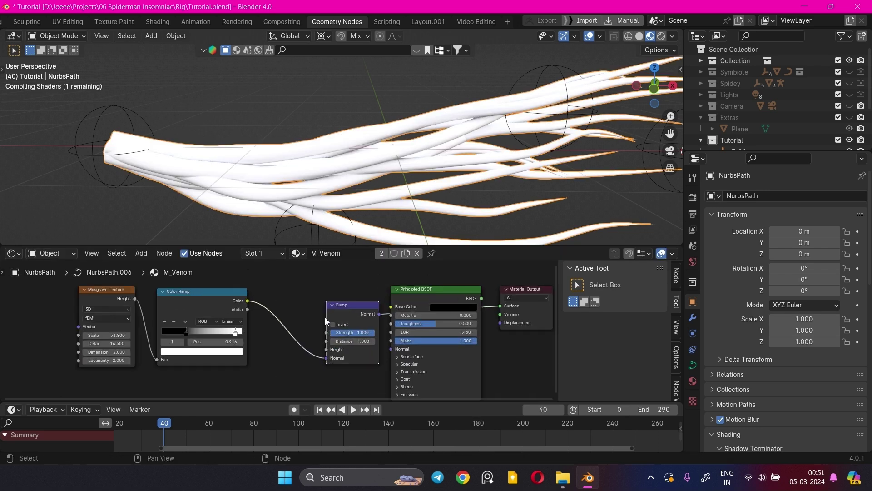
mouse_move(337, 362)
left_mouse_down()
mouse_move(273, 310)
mouse_move(339, 354)
left_mouse_up()
left_click_drag(406, 310, 420, 353)
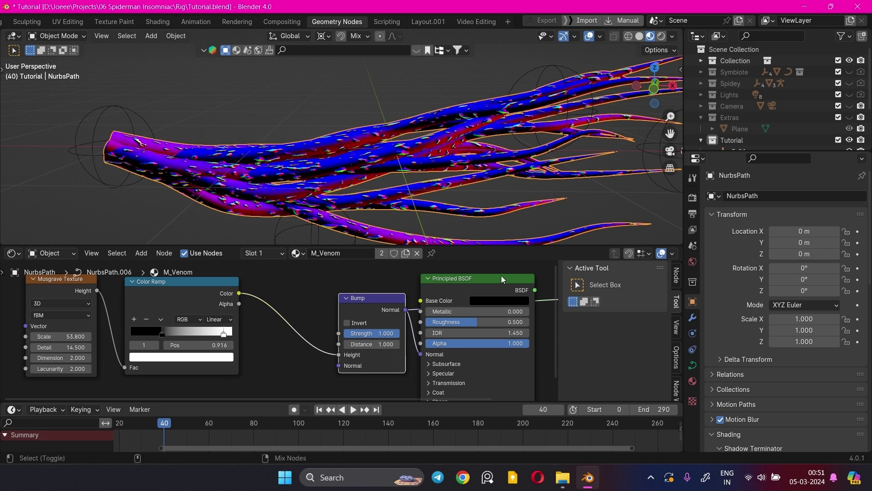
left_click(502, 279)
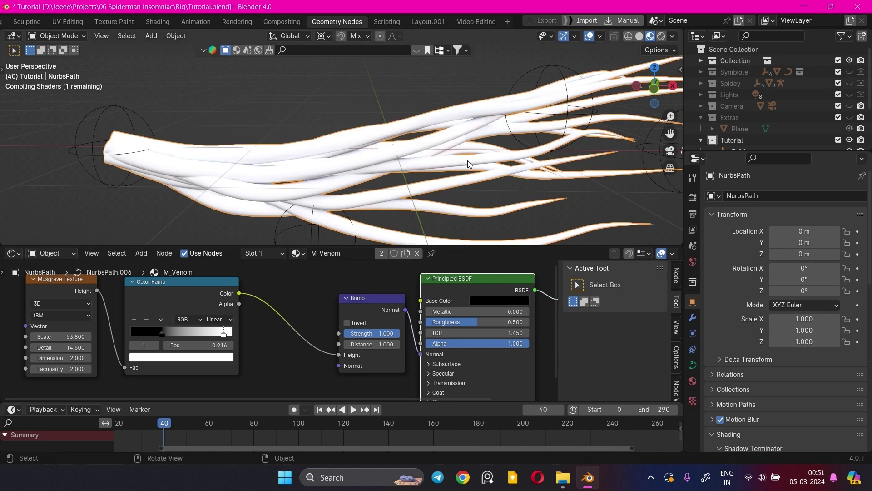
Step: Try a different Bump Distance, undo it, and set the Bump Strength to 0.220
scroll(361, 156, "up", 1)
scroll(361, 160, "up", 2)
scroll(282, 334, "up", 1)
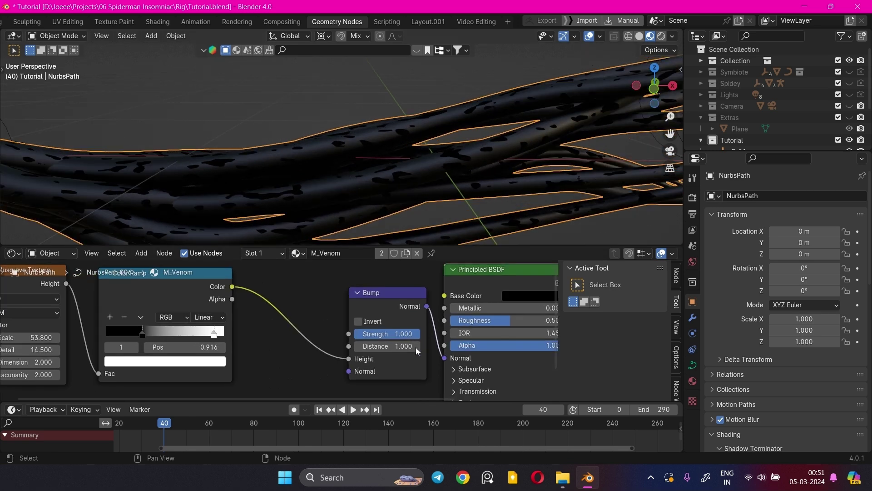
scroll(376, 352, "up", 1)
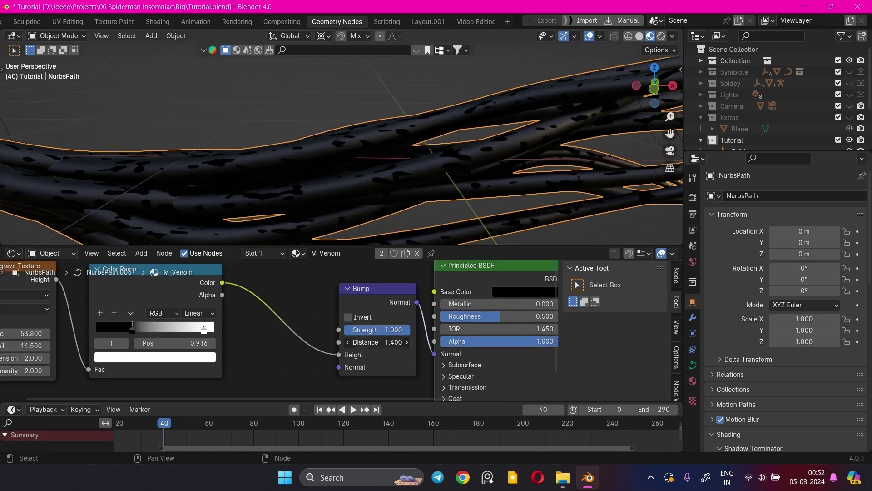
left_click_drag(389, 340, 325, 331)
key("ctrl+z")
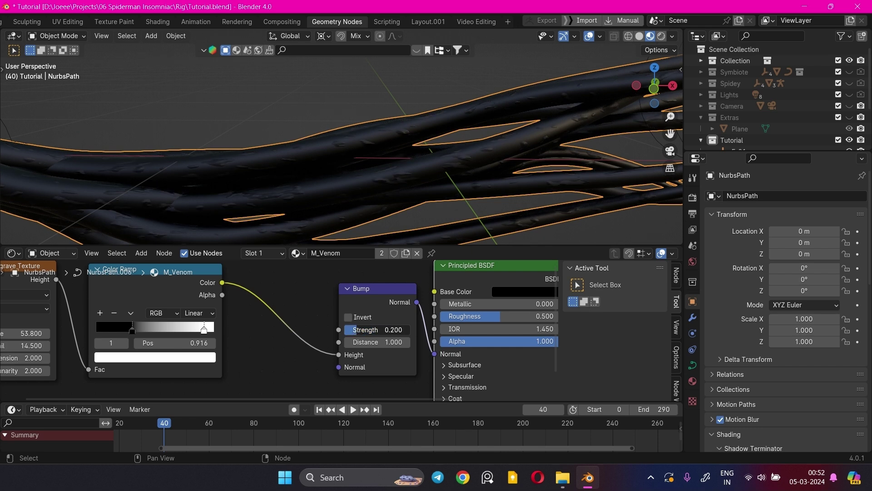
mouse_move(363, 330)
left_mouse_down()
mouse_move(345, 330)
mouse_move(359, 330)
left_mouse_up()
Step: Add an Invert Color node between the Color Ramp's Color output and the Bump's Height input
scroll(278, 329, "down", 1)
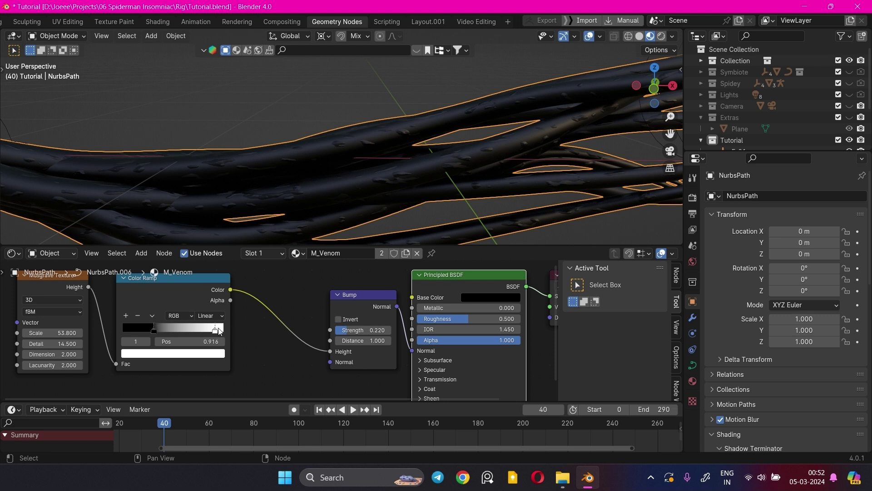
left_click_drag(233, 290, 251, 306)
type("invert")
key("Return")
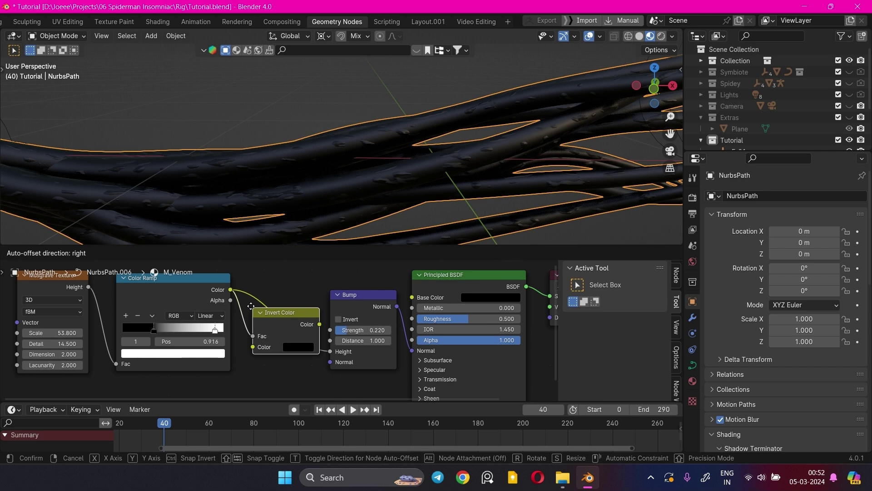
left_click(252, 309)
left_click_drag(332, 349, 331, 352)
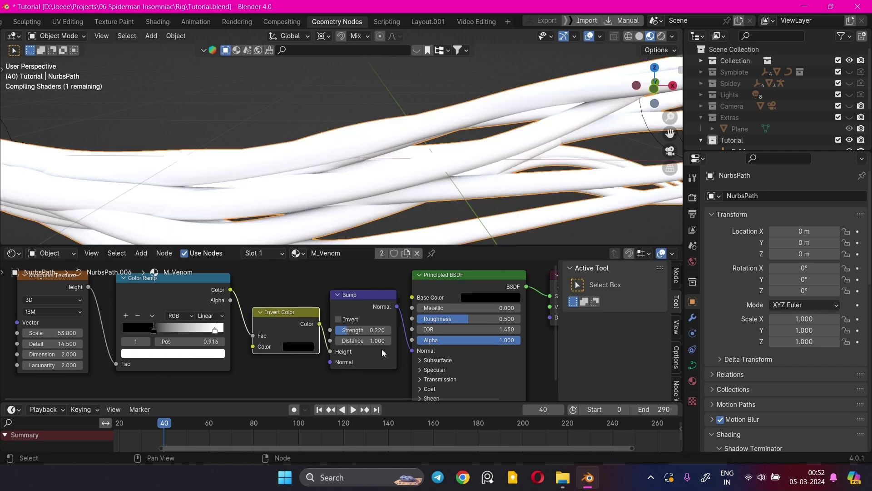
Step: Set the Bump Strength to 0.280 and lower the Principled BSDF's Roughness
scroll(382, 352, "up", 2)
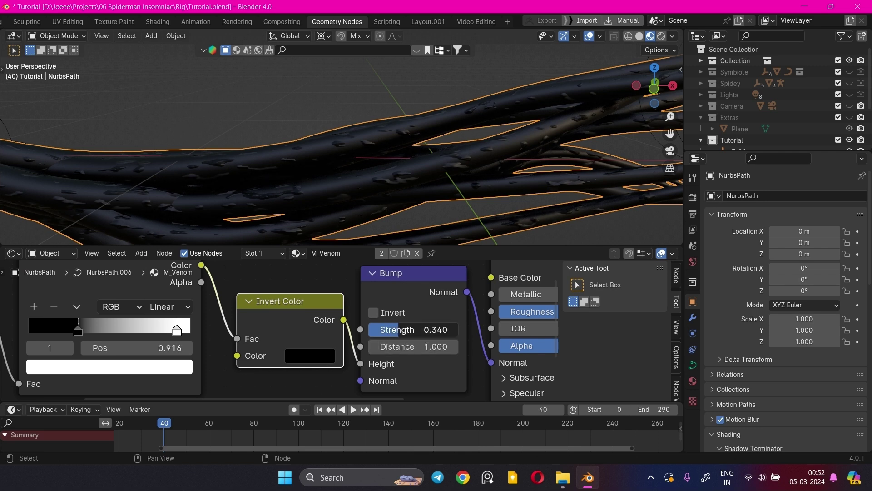
scroll(395, 333, "down", 4)
middle_click_drag(395, 333, 268, 314)
mouse_move(401, 300)
left_mouse_down()
mouse_move(391, 300)
mouse_move(430, 300)
mouse_move(370, 298)
left_mouse_up()
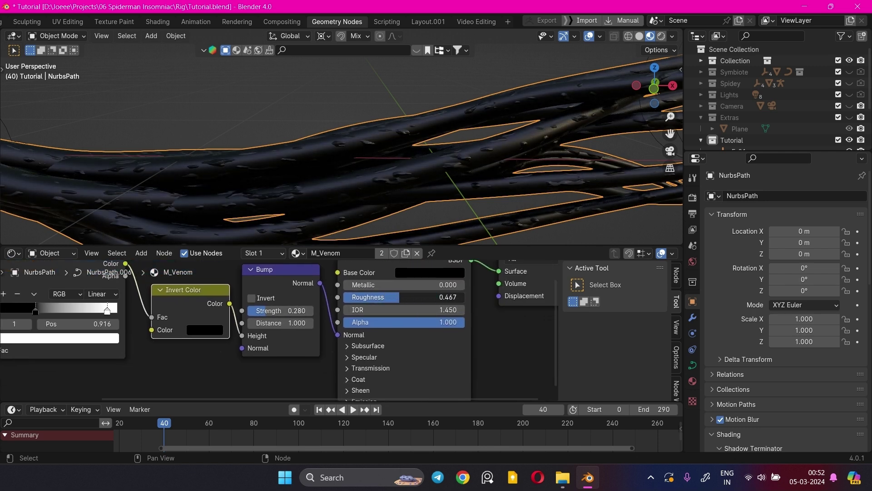
mouse_move(351, 299)
left_mouse_down()
mouse_move(329, 298)
mouse_move(361, 299)
left_mouse_up()
Step: Set the Musgrave Texture's Scale to 83.8, then deselect the tendrils and inspect them from the opposite side
middle_click_drag(362, 306, 650, 343)
mouse_move(224, 352)
left_mouse_down()
mouse_move(231, 352)
mouse_move(112, 353)
mouse_move(237, 352)
left_mouse_up()
scroll(516, 159, "down", 6)
left_click(480, 162)
middle_click_drag(480, 162, 367, 177)
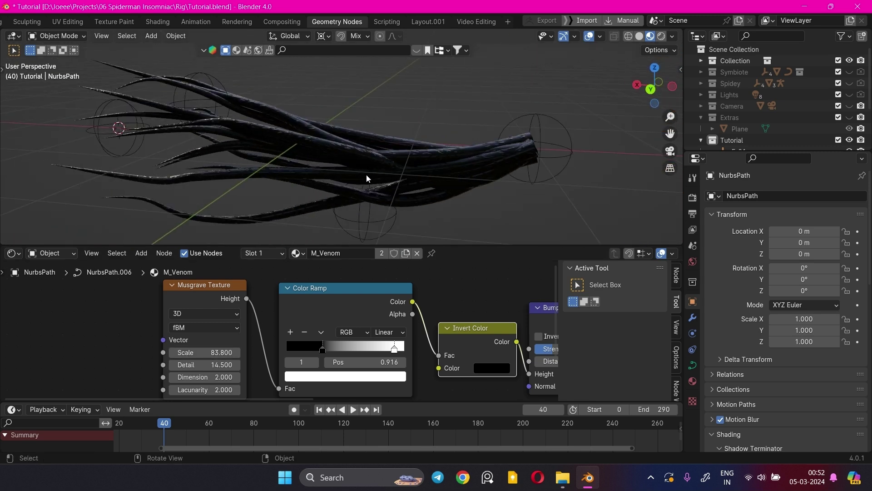
Step: Try bending the tendrils by moving the E_02 empty to different positions
left_click(385, 216)
scroll(386, 217, "down", 2)
key("g")
left_click(364, 142)
middle_click_drag(365, 143, 330, 174)
key("g")
left_click(317, 110)
Step: Set the NurbsPath's Venom_Rig modifier to Radius 0.080, Spread 0.22 m and Shape 0.190
left_click(374, 148)
left_click(693, 318)
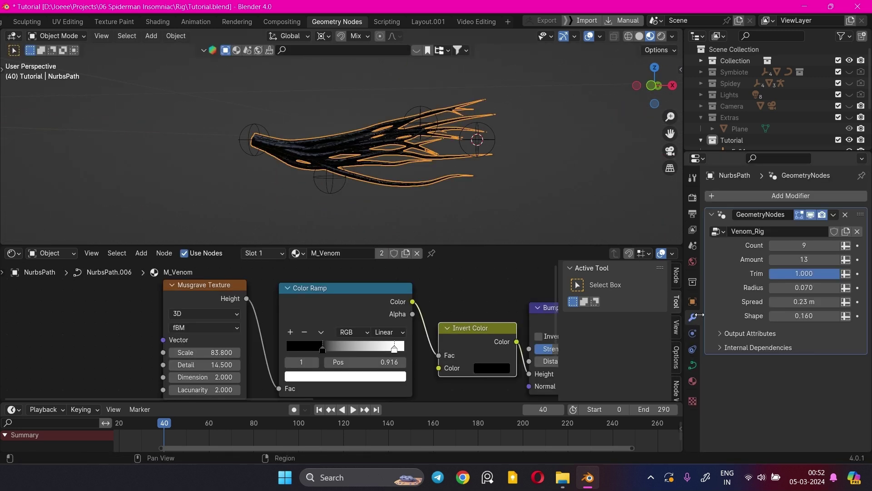
left_click_drag(804, 288, 802, 316)
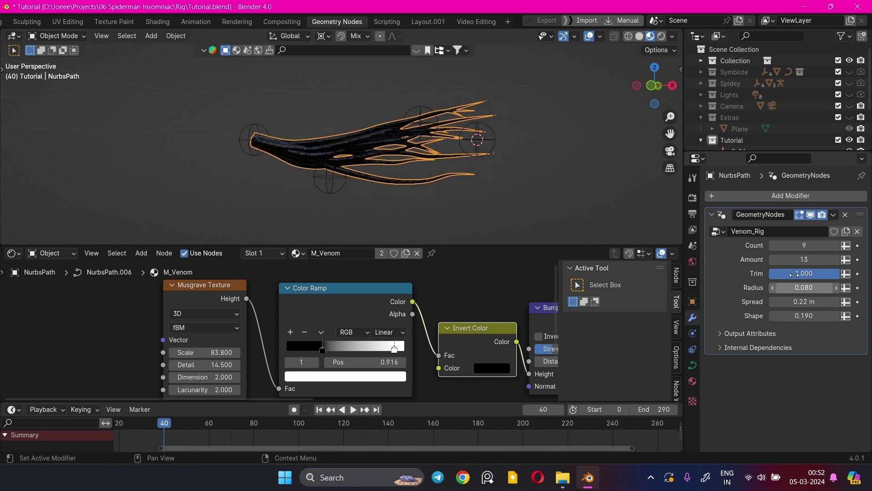
Step: Set the Venom_Rig modifier's Trim to 0.797, Shape to 0.120, Spread to 0.25 m and Count to 14
left_click_drag(812, 274, 795, 275)
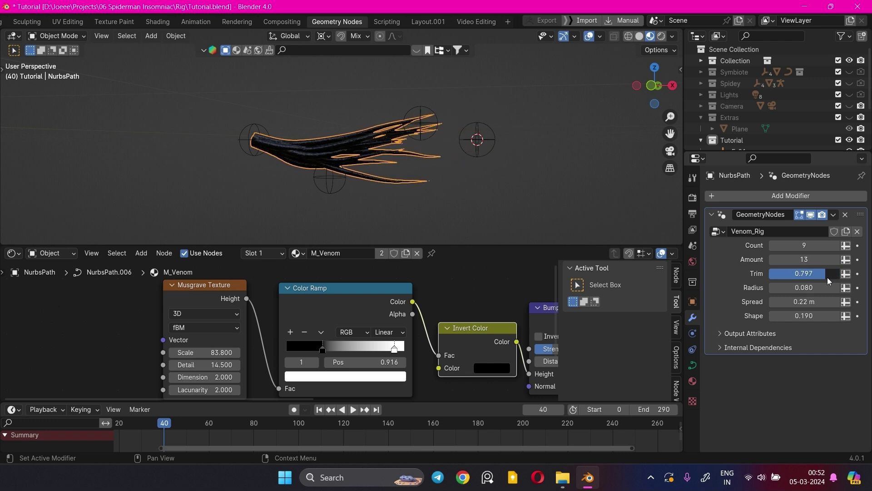
left_click_drag(800, 315, 791, 316)
mouse_move(801, 302)
left_mouse_down()
mouse_move(790, 302)
mouse_move(802, 301)
left_mouse_up()
left_click_drag(804, 246, 812, 245)
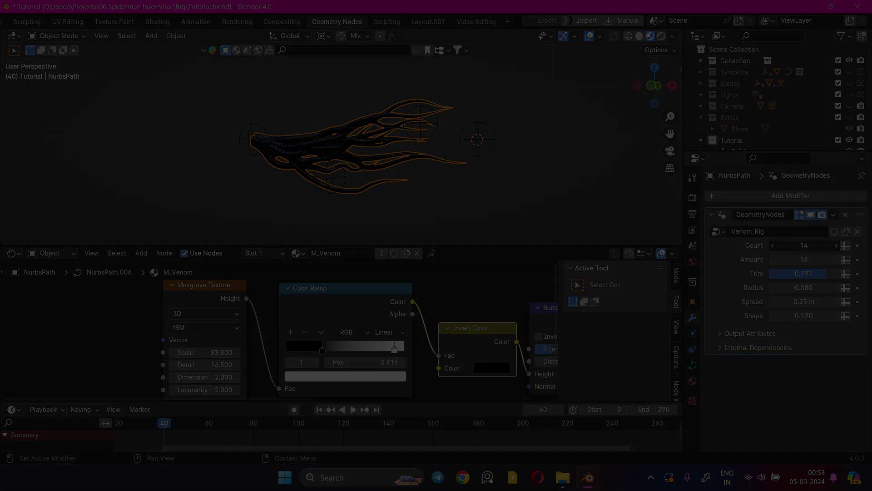